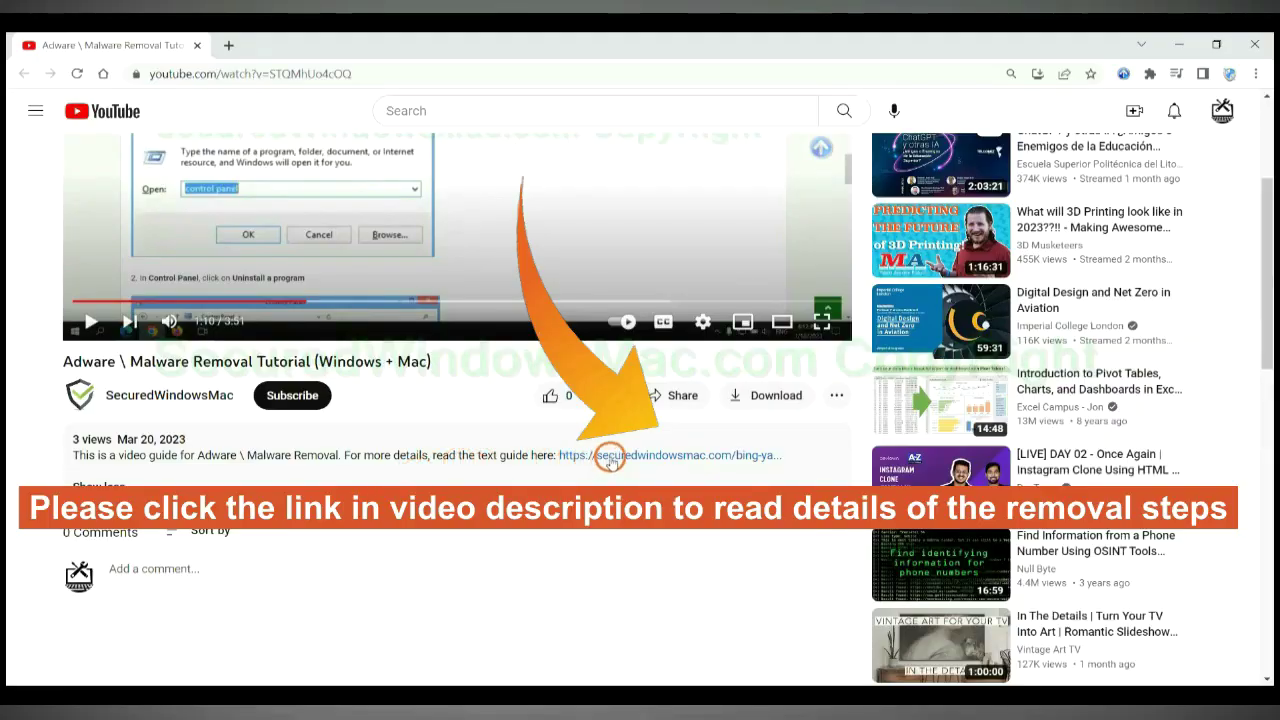
Open the text guide linked in the video description and go to its Instant Automatic Removal section
click(610, 457)
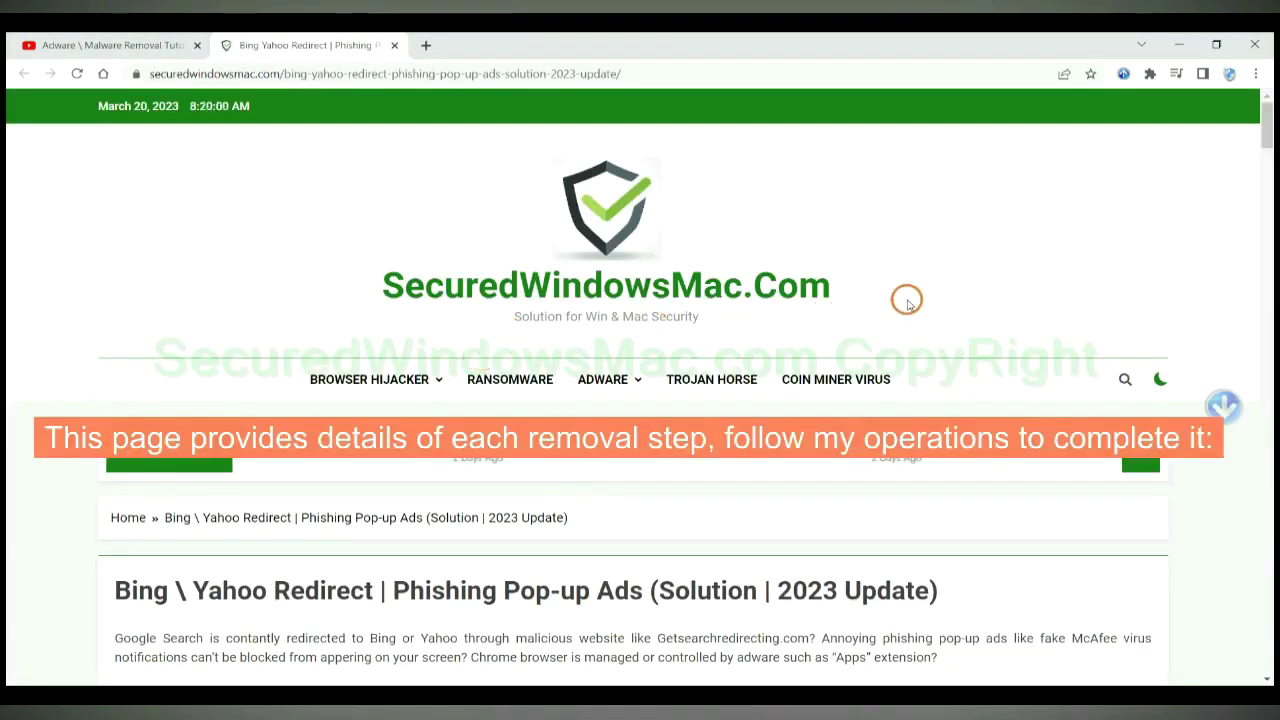
scroll(907, 300, down, 15)
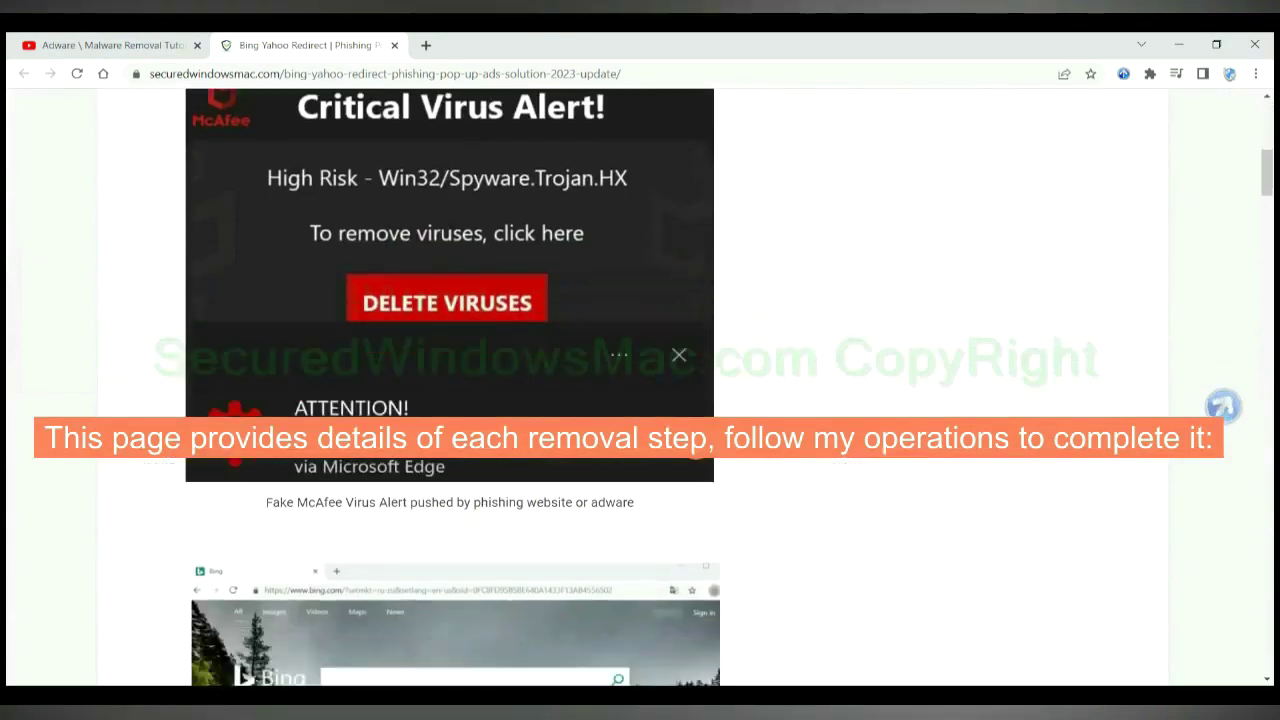
scroll(694, 443, down, 1)
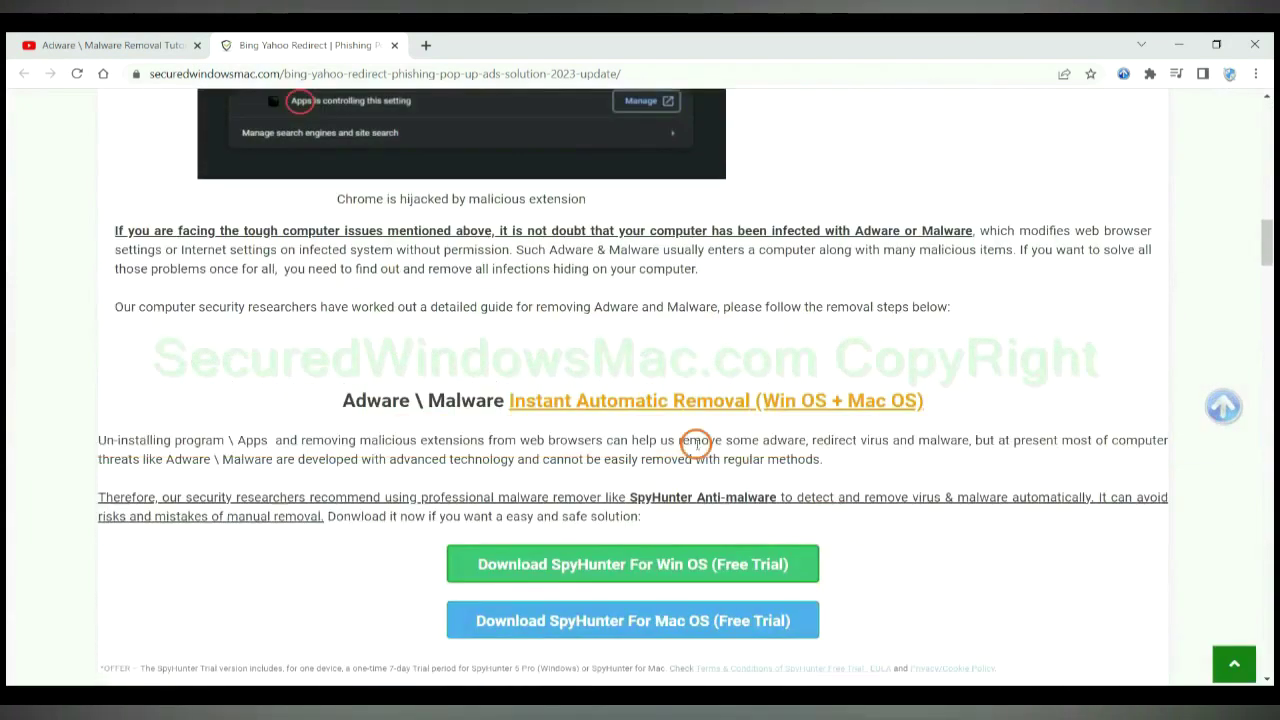
scroll(694, 443, down, 1)
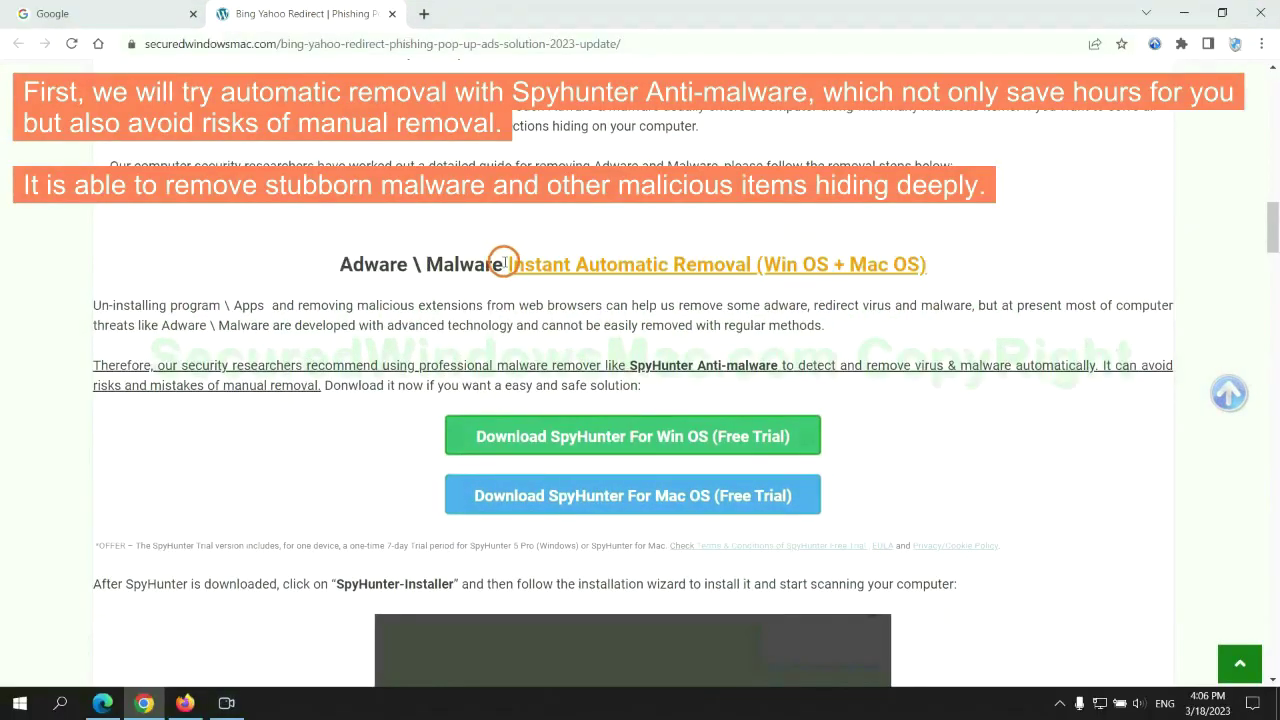
drag(505, 263, 749, 264)
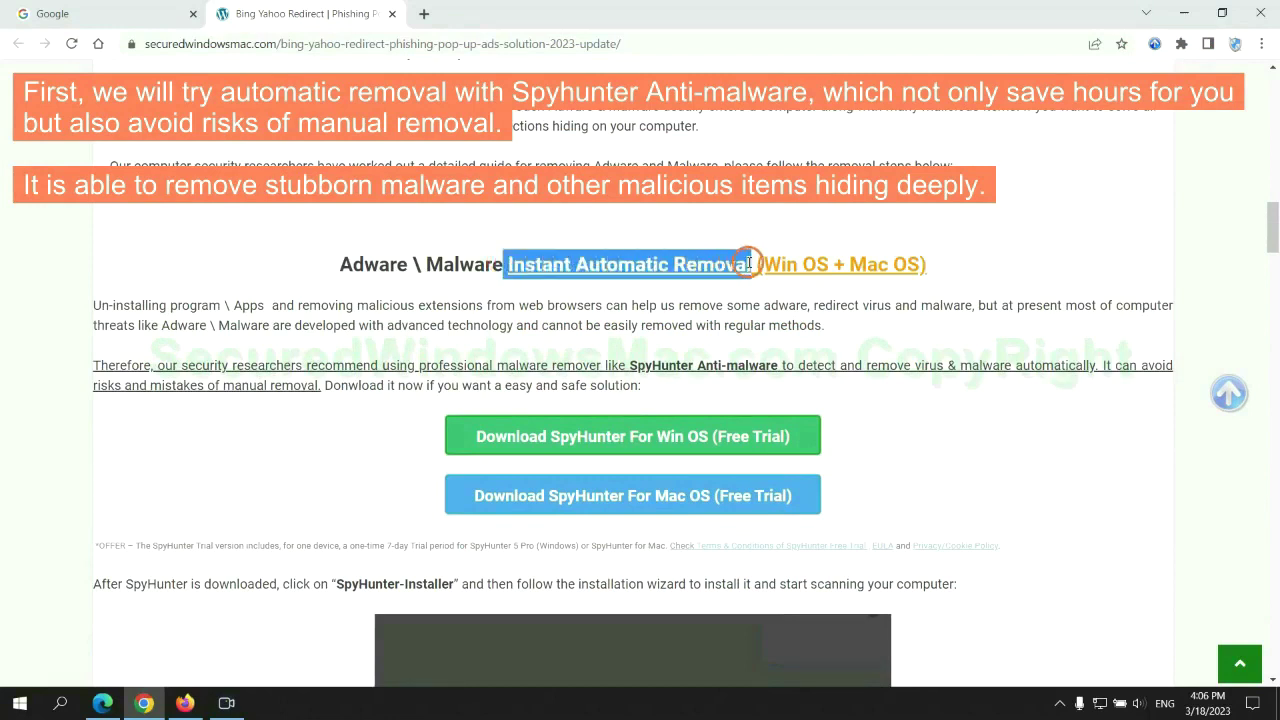
click(645, 228)
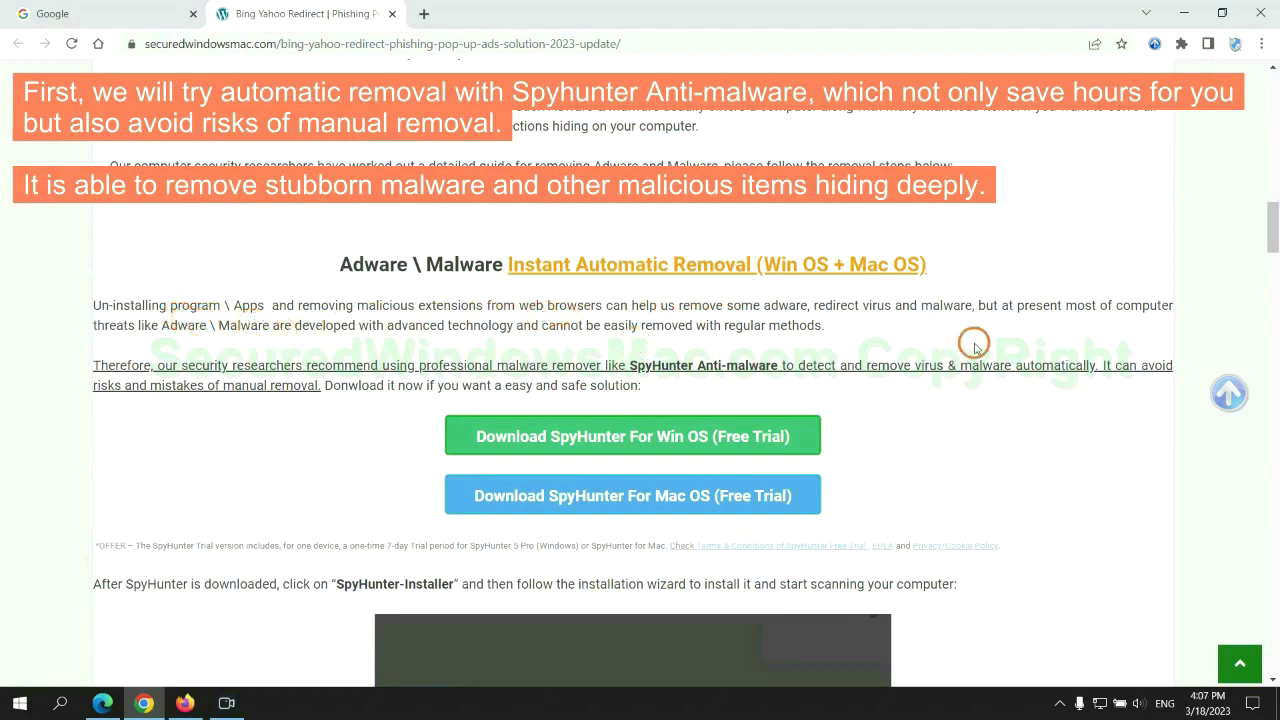
Download the SpyHunter free trial for Win OS from the guide page
scroll(636, 362, down, 1)
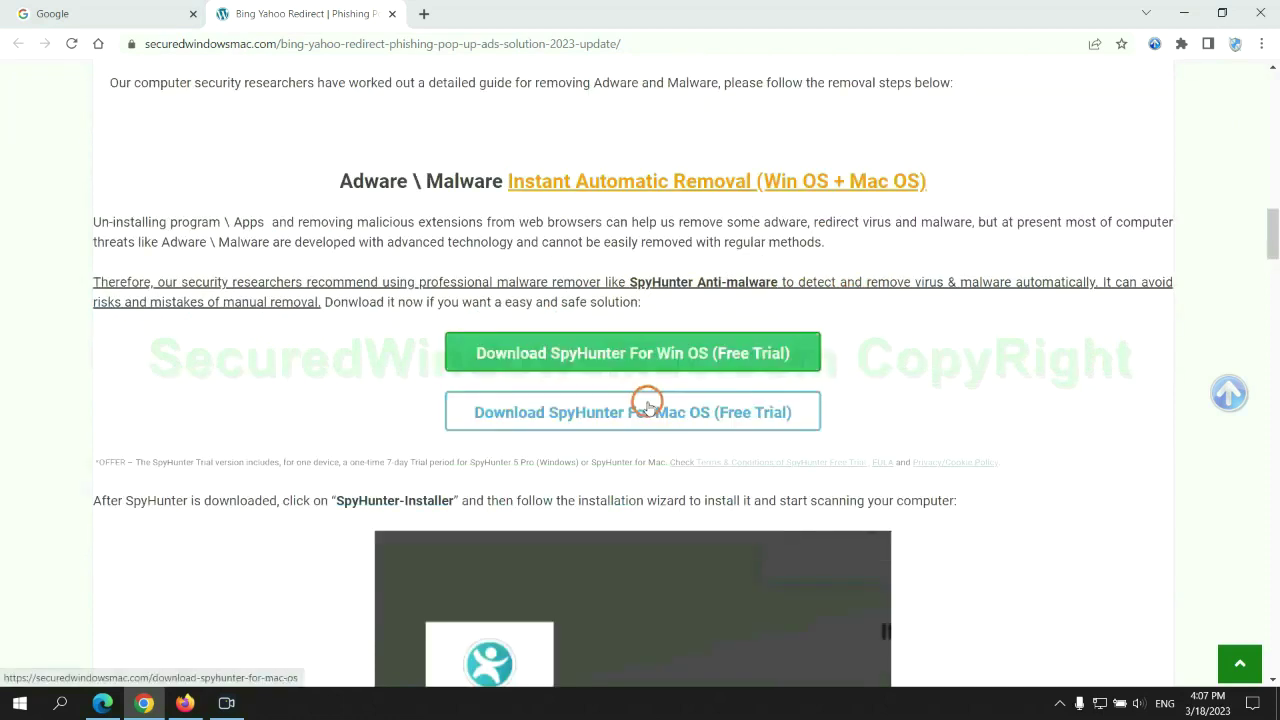
scroll(647, 403, down, 1)
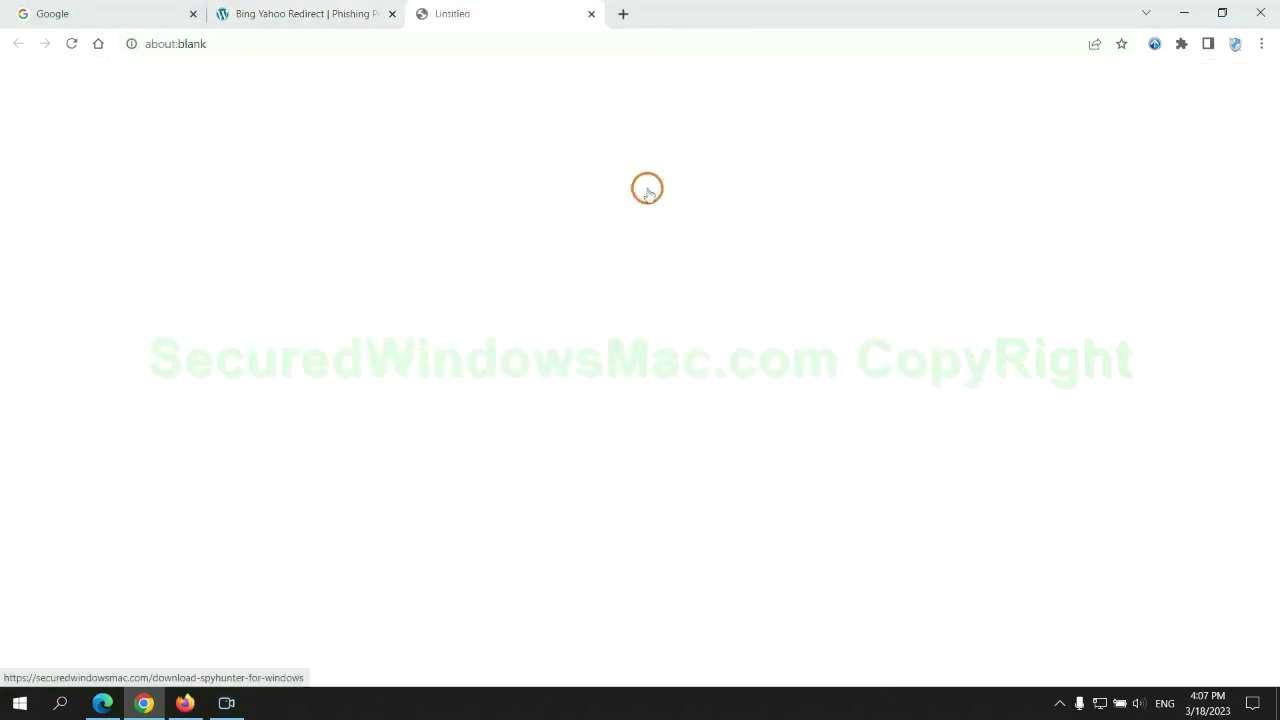
click(314, 662)
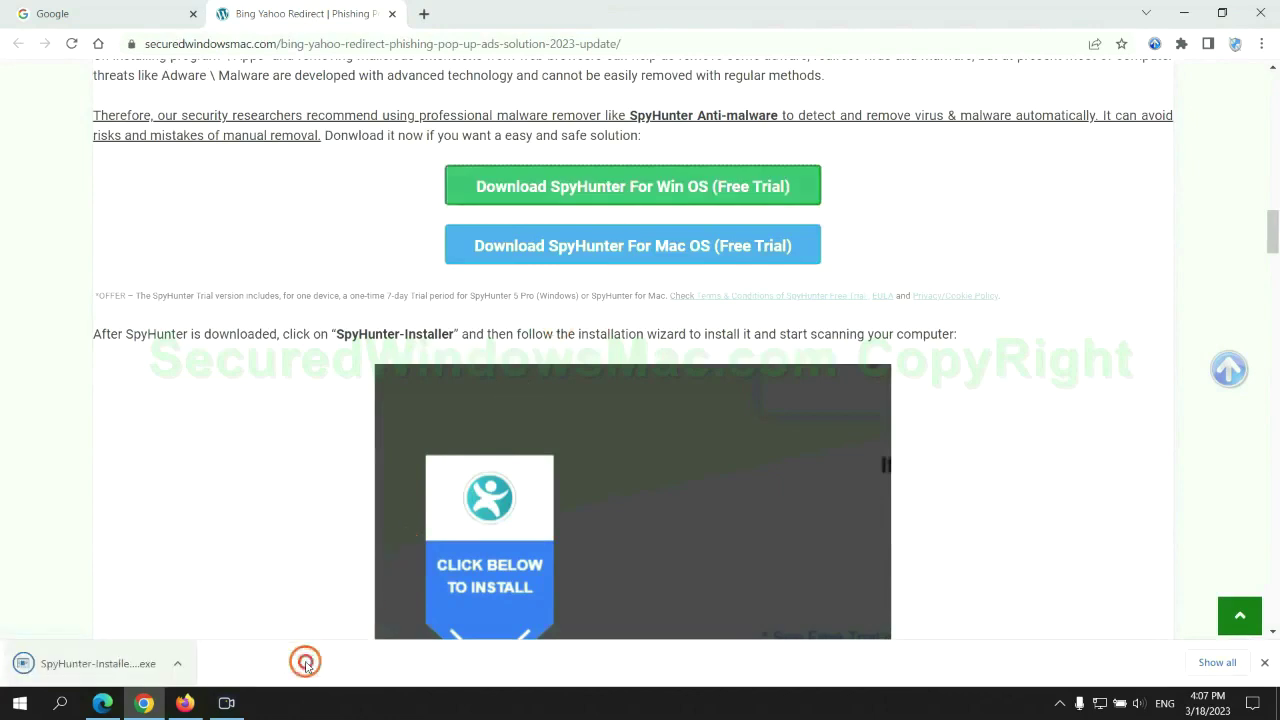
Launch the downloaded SpyHunter installer, continue to the license agreement and accept the EULA and Privacy Policy
click(122, 663)
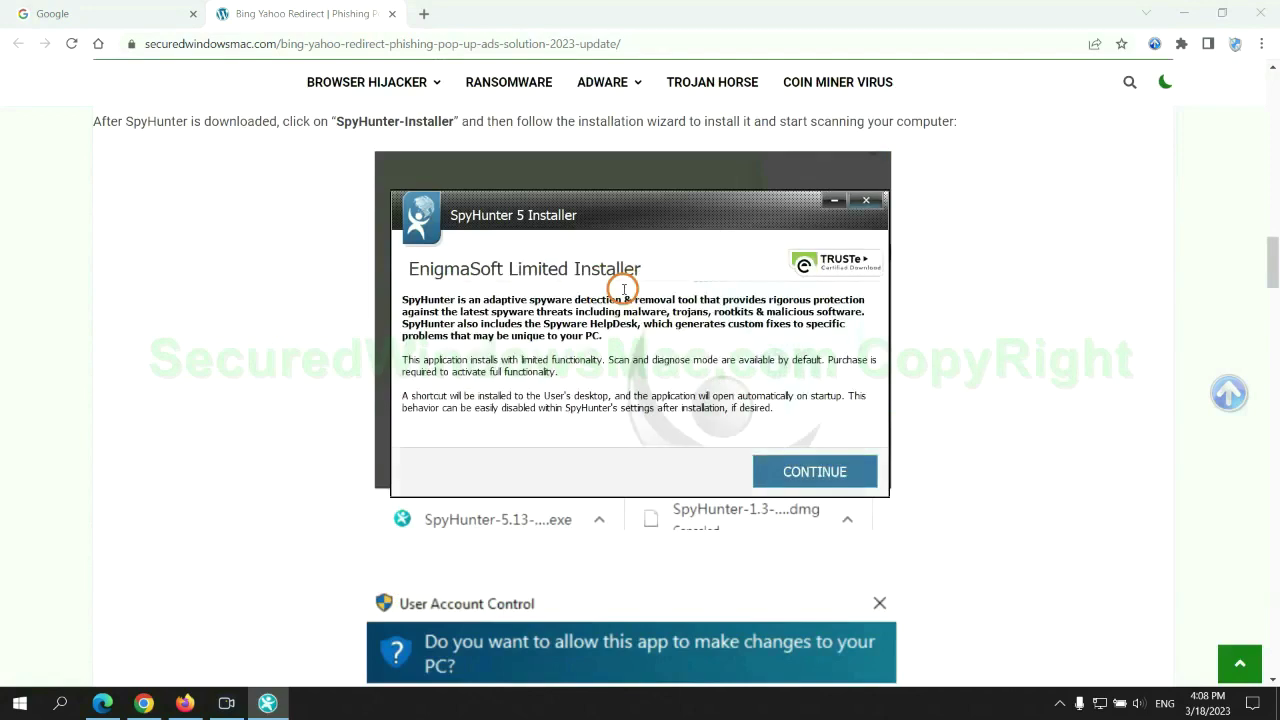
click(841, 468)
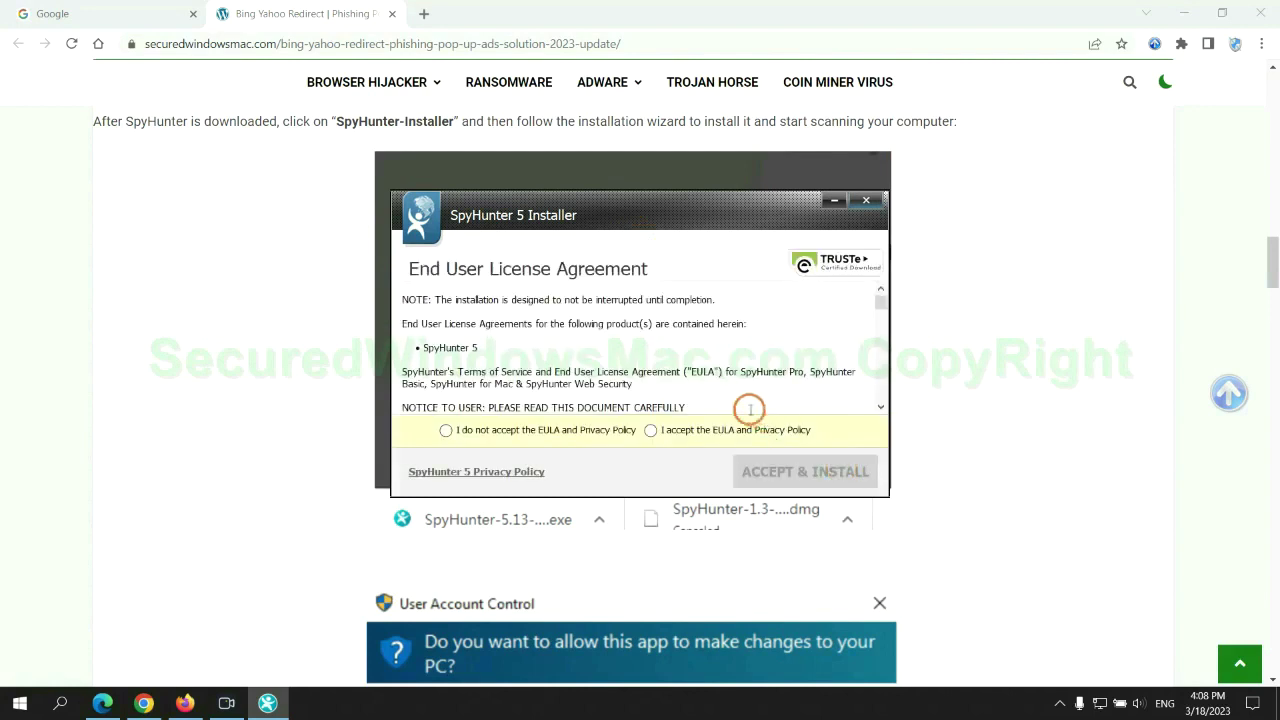
click(650, 430)
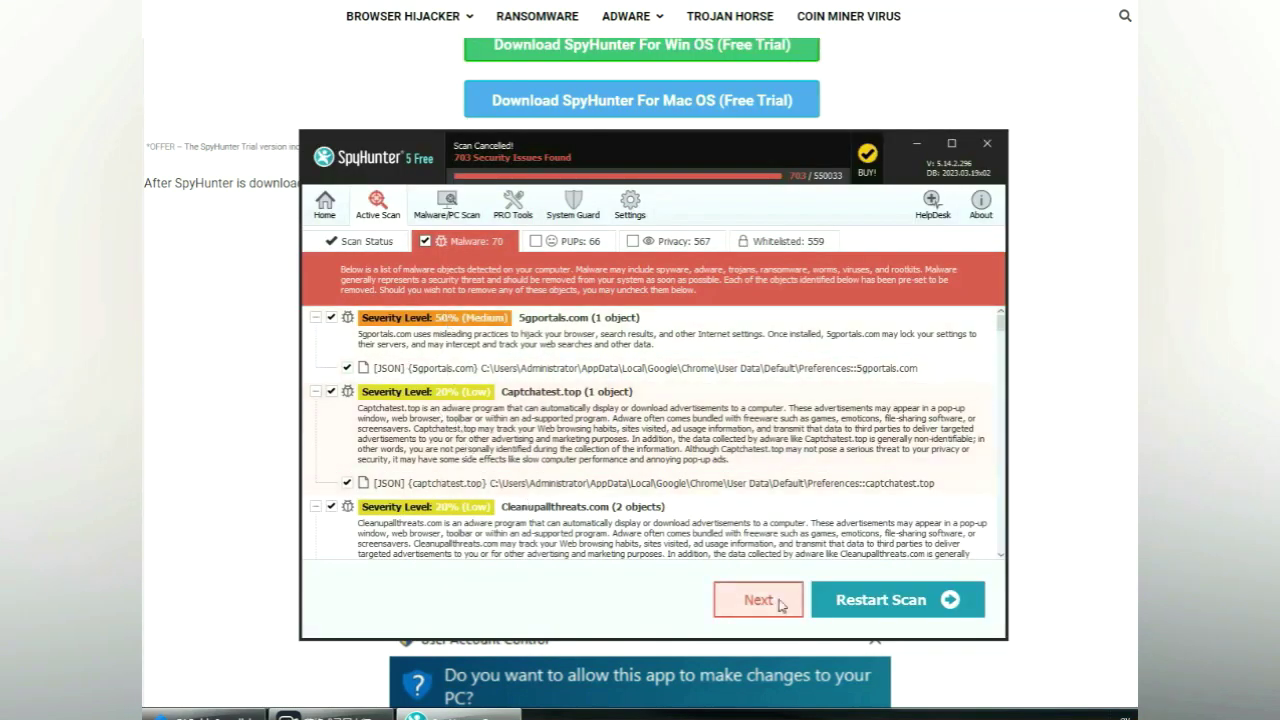
Proceed from the SpyHunter scan results to removal and choose the 7-day free trial
click(782, 604)
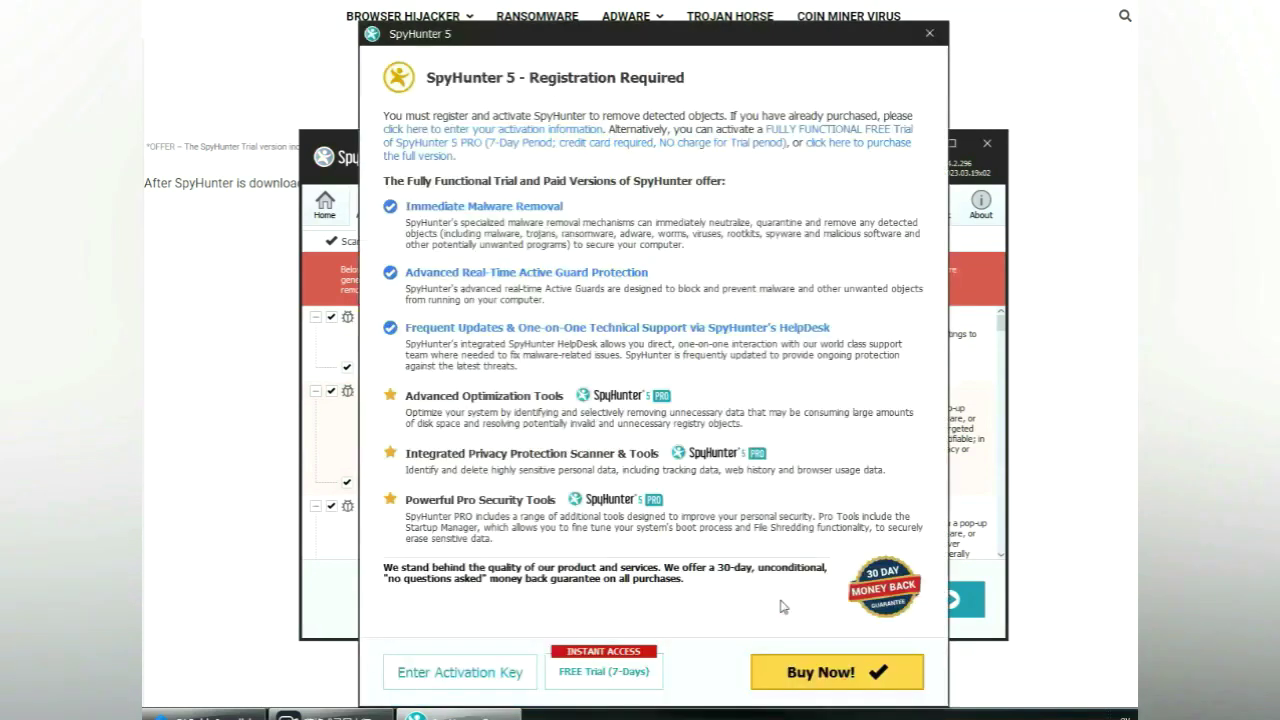
click(604, 672)
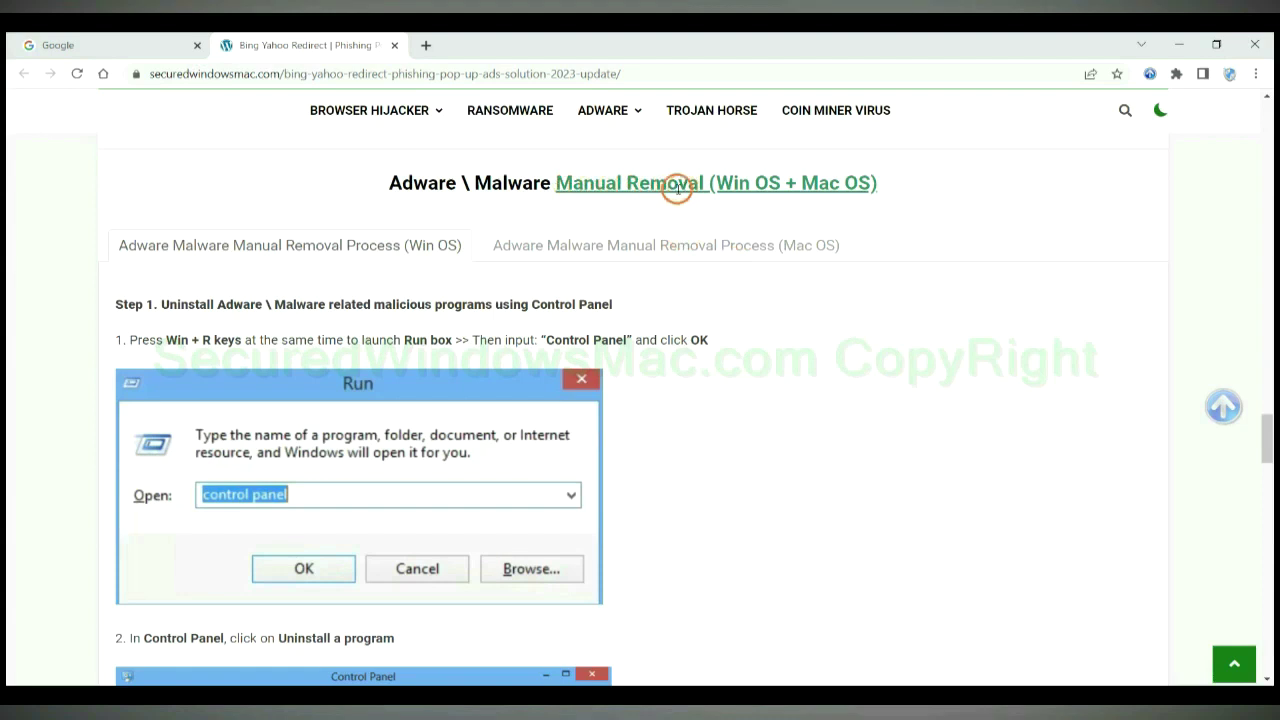
Examine the guide's Manual Removal section for Win OS and Mac OS, including Step 1 on uninstalling malicious programs
drag(713, 184, 774, 185)
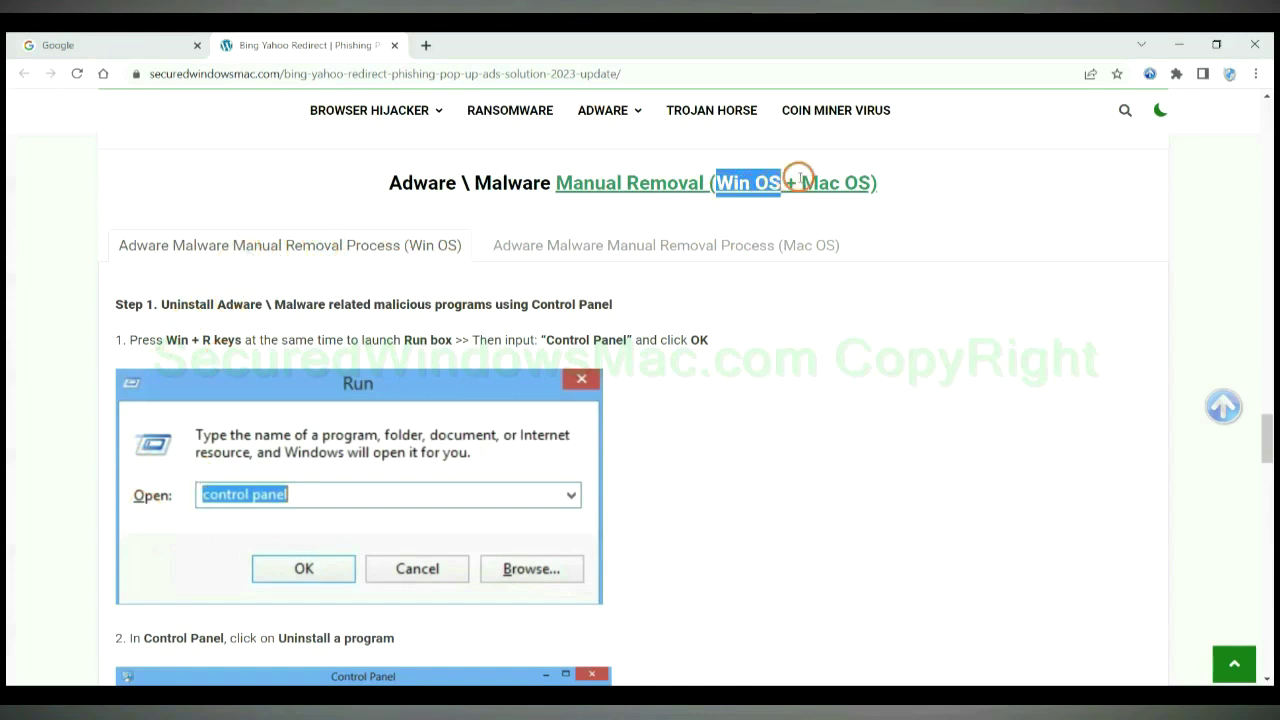
drag(801, 183, 871, 183)
click(656, 242)
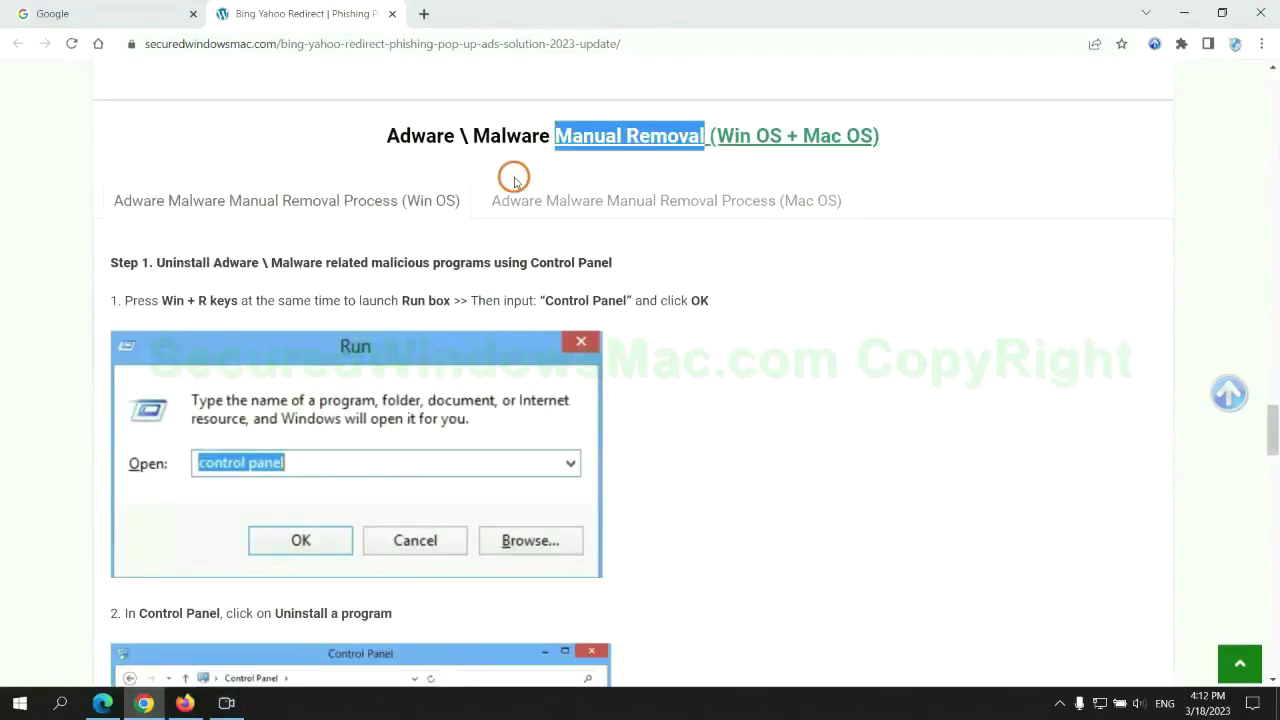
scroll(478, 352, up, 2)
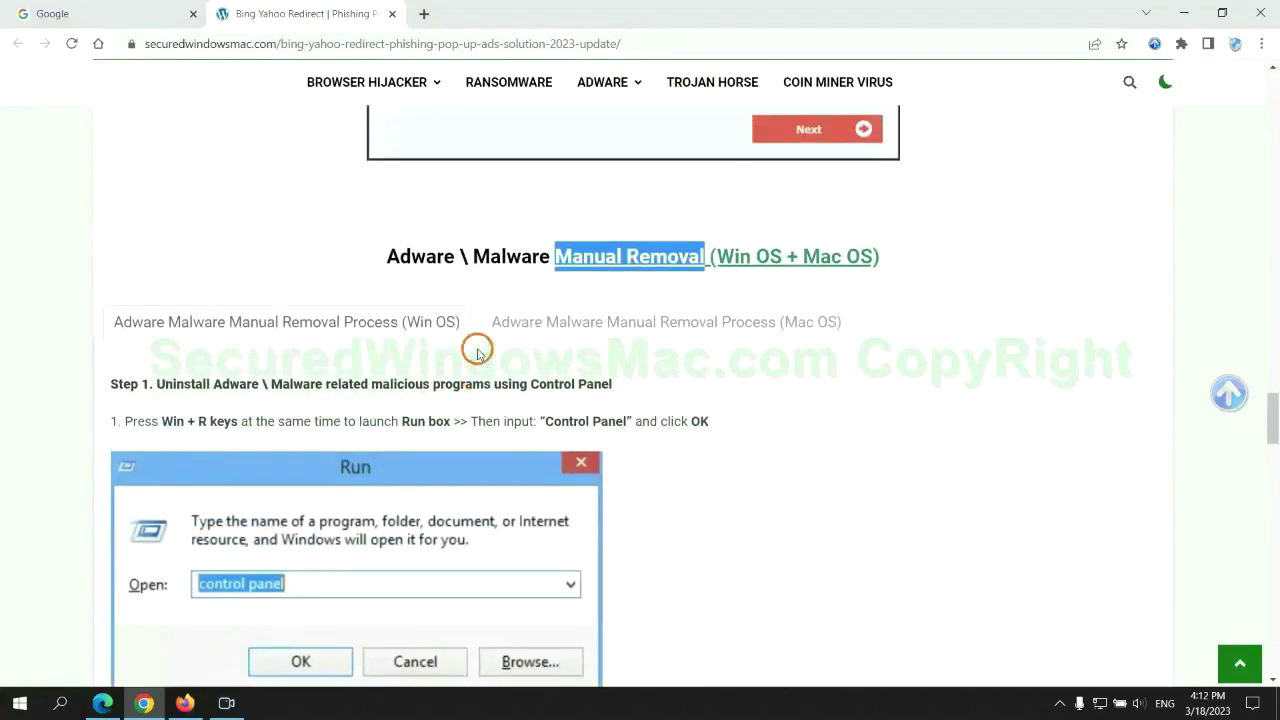
scroll(380, 330, down, 4)
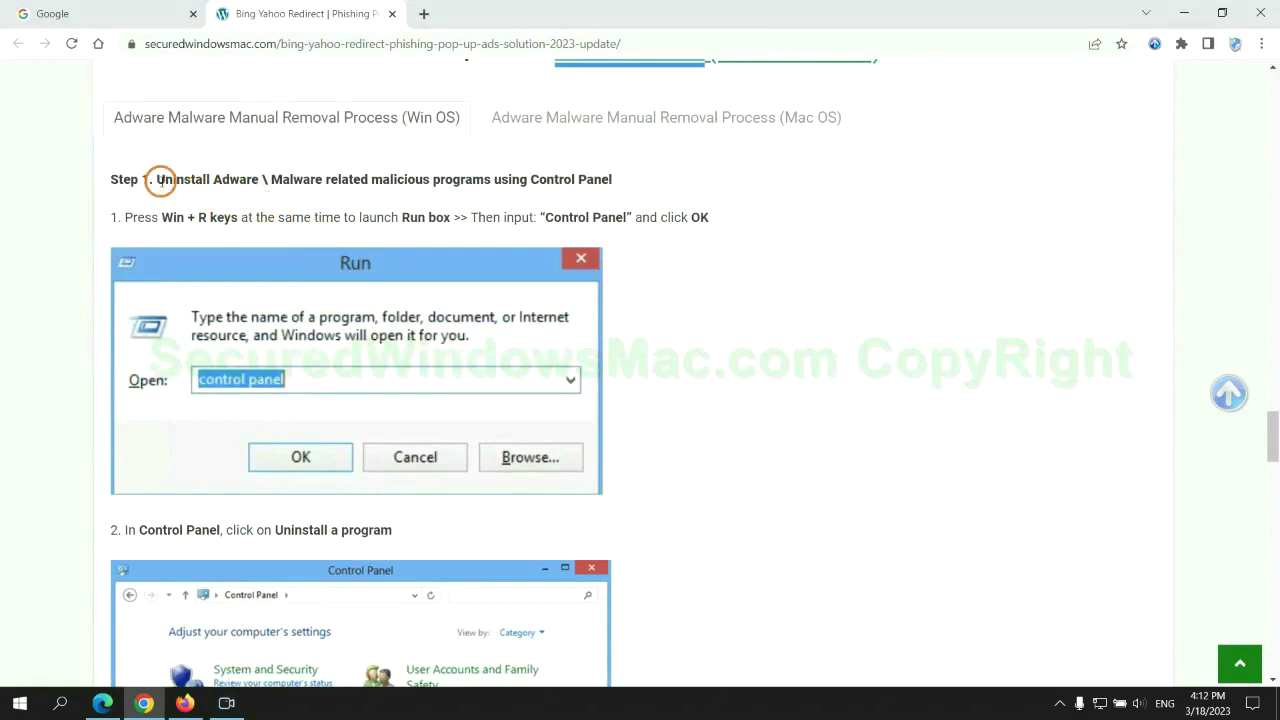
drag(183, 185, 490, 185)
click(850, 262)
scroll(797, 263, down, 3)
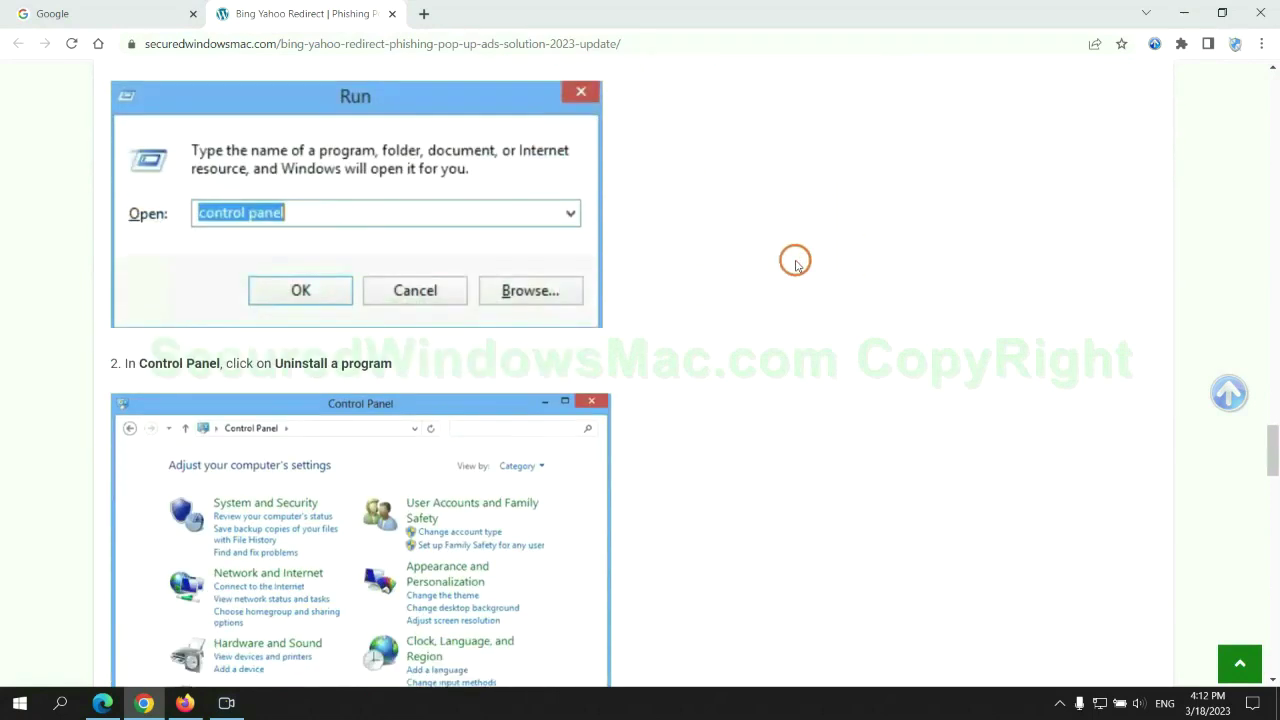
Open Control Panel by running "control panel" from the Windows Run dialog
key(super+r)
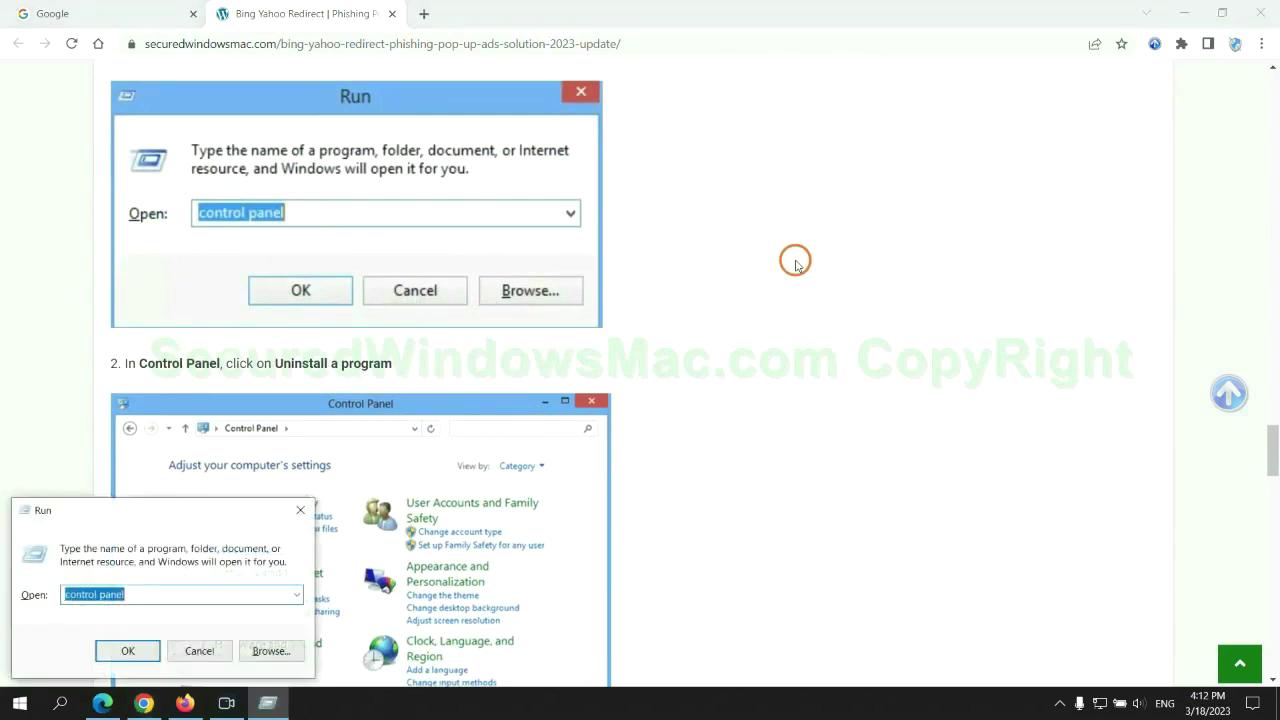
text(control pa)
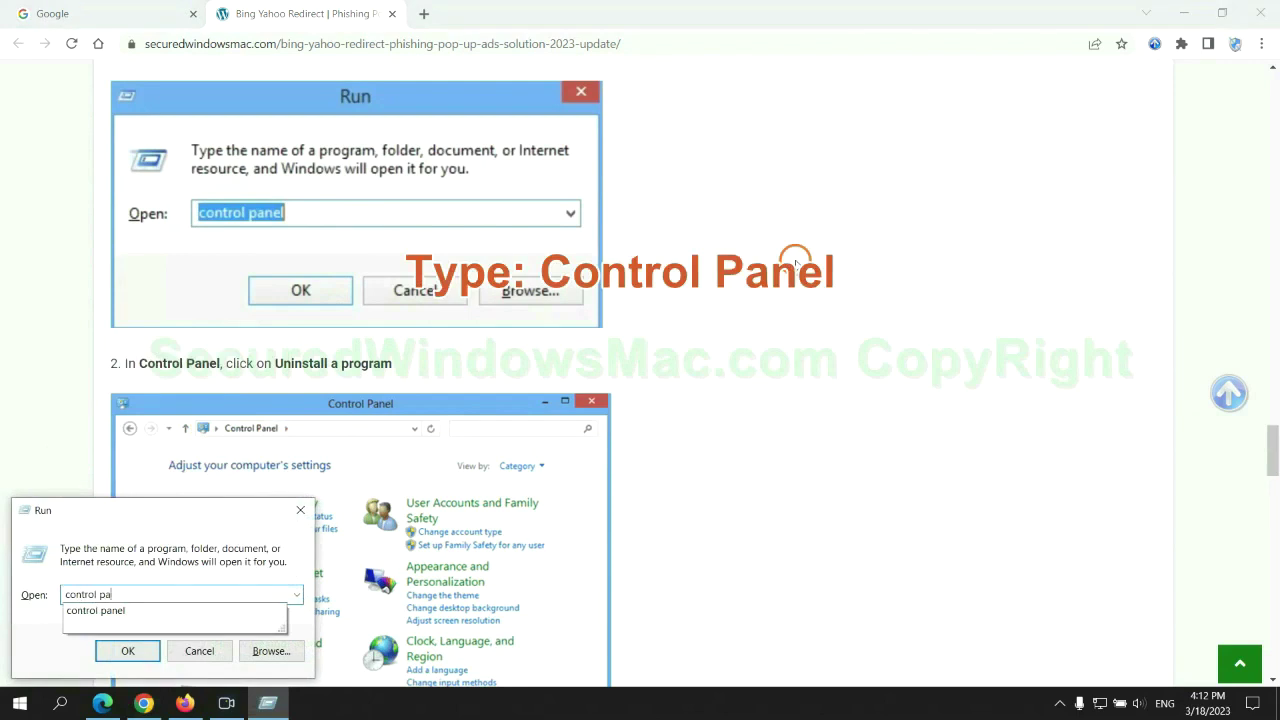
text(nel)
key(Return)
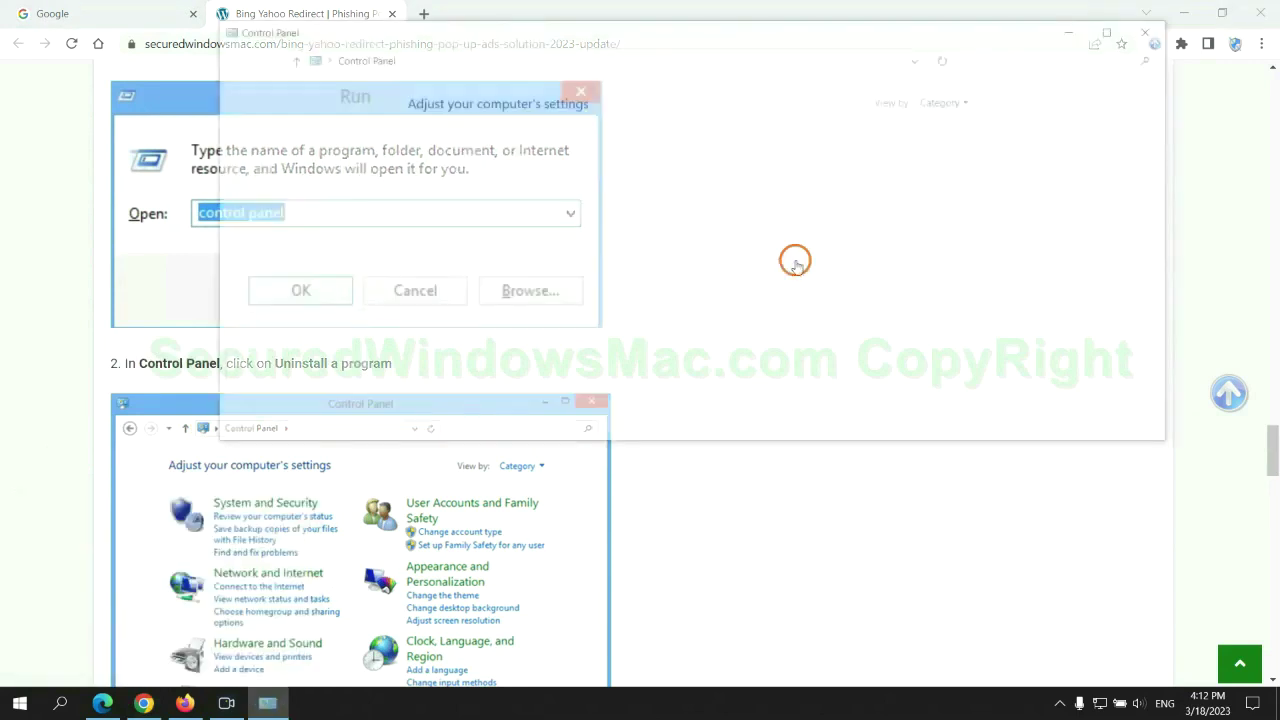
Open the list of installed programs, bring up the Uninstall/Change option for Lantern, and close the window without uninstalling
click(503, 353)
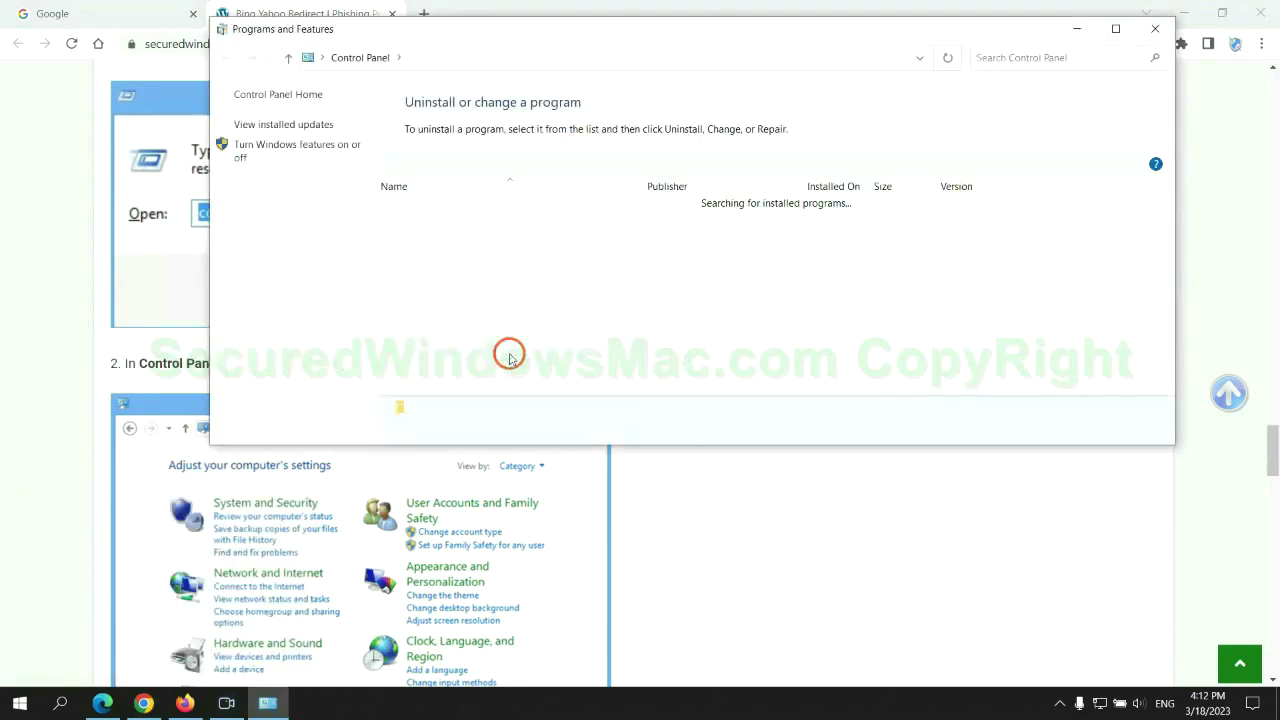
right_click(450, 240)
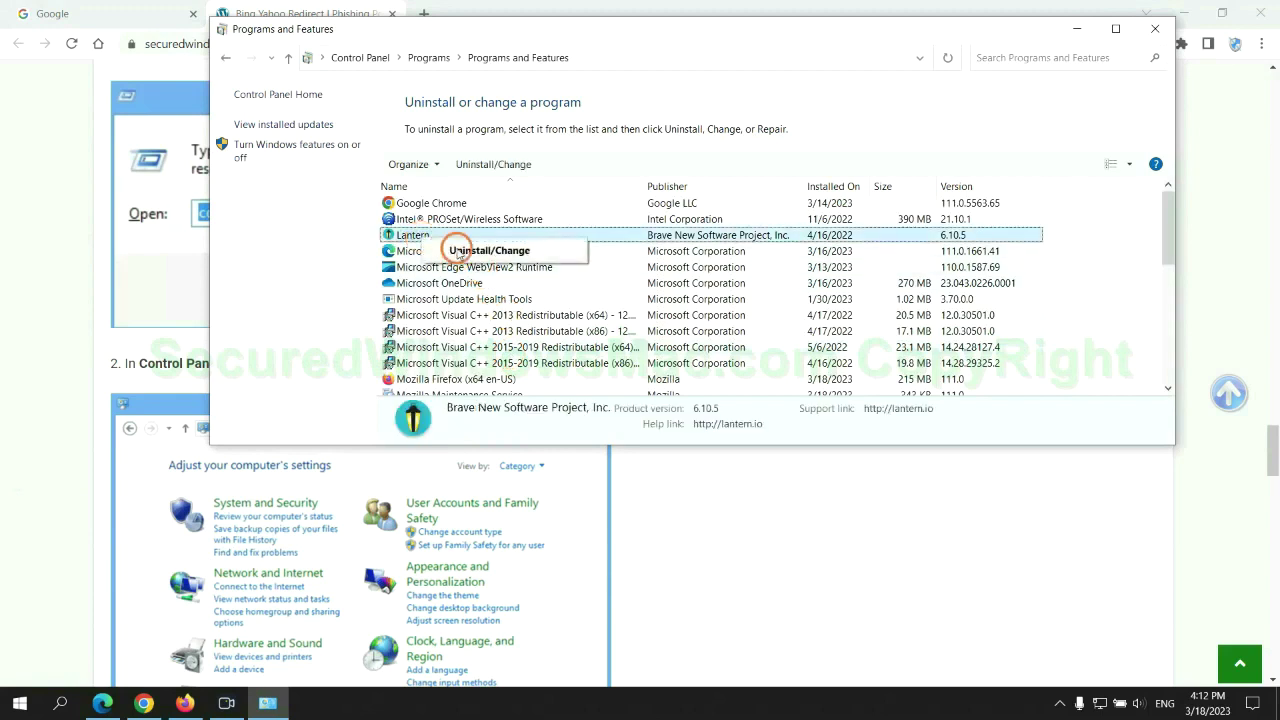
click(1155, 28)
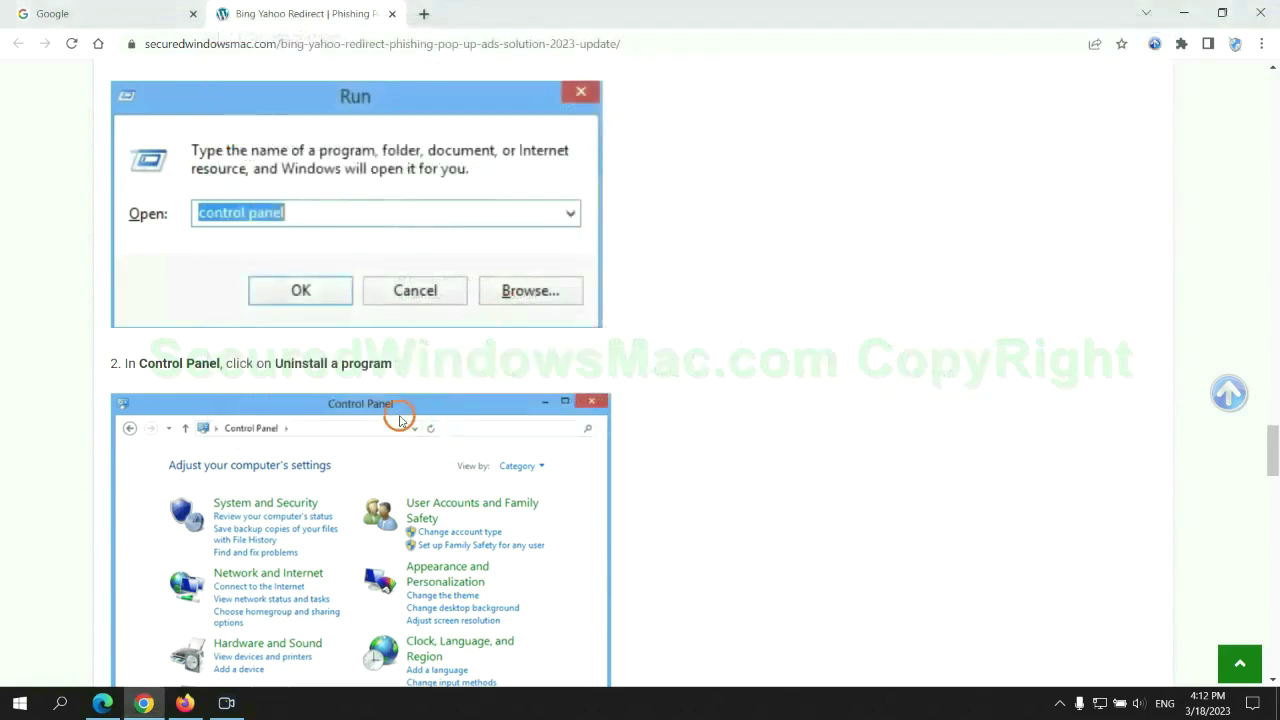
Read the guide's Step 2 on removing malicious extensions from Edge, Chrome, Firefox and IE
scroll(376, 429, down, 6)
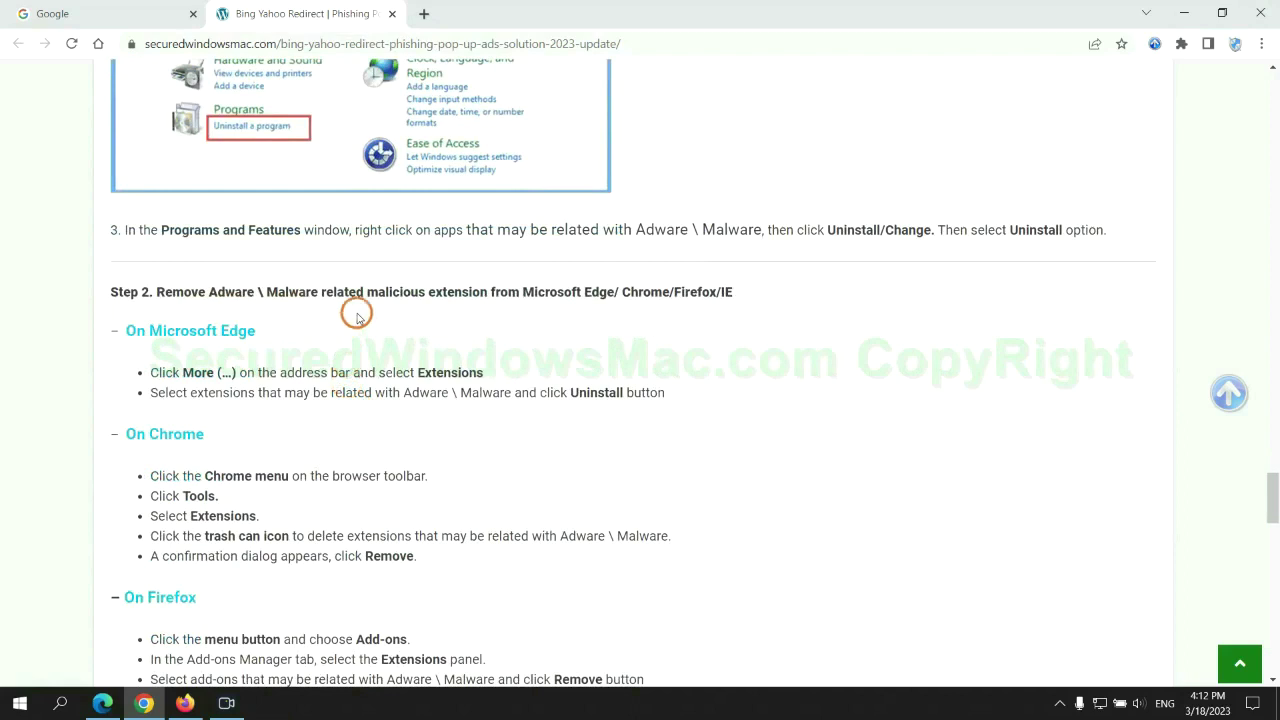
drag(362, 296, 491, 294)
click(513, 325)
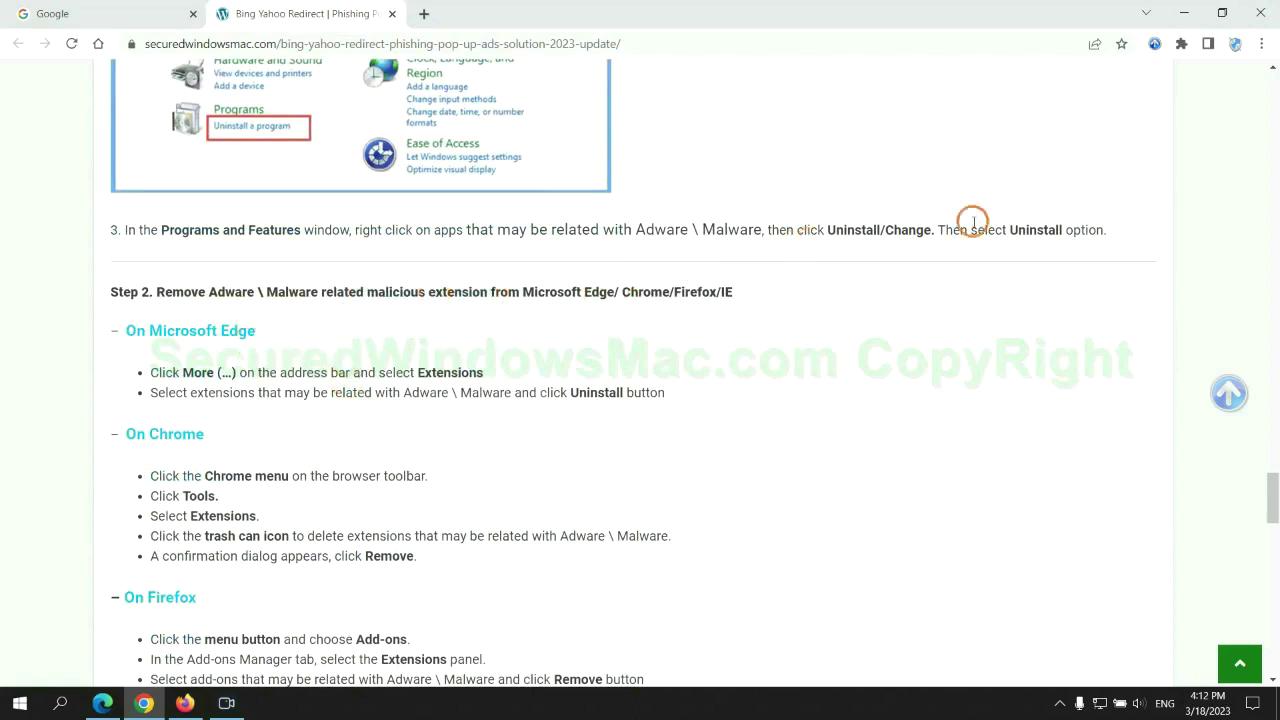
Switch to Microsoft Edge and open its extension management page
click(103, 703)
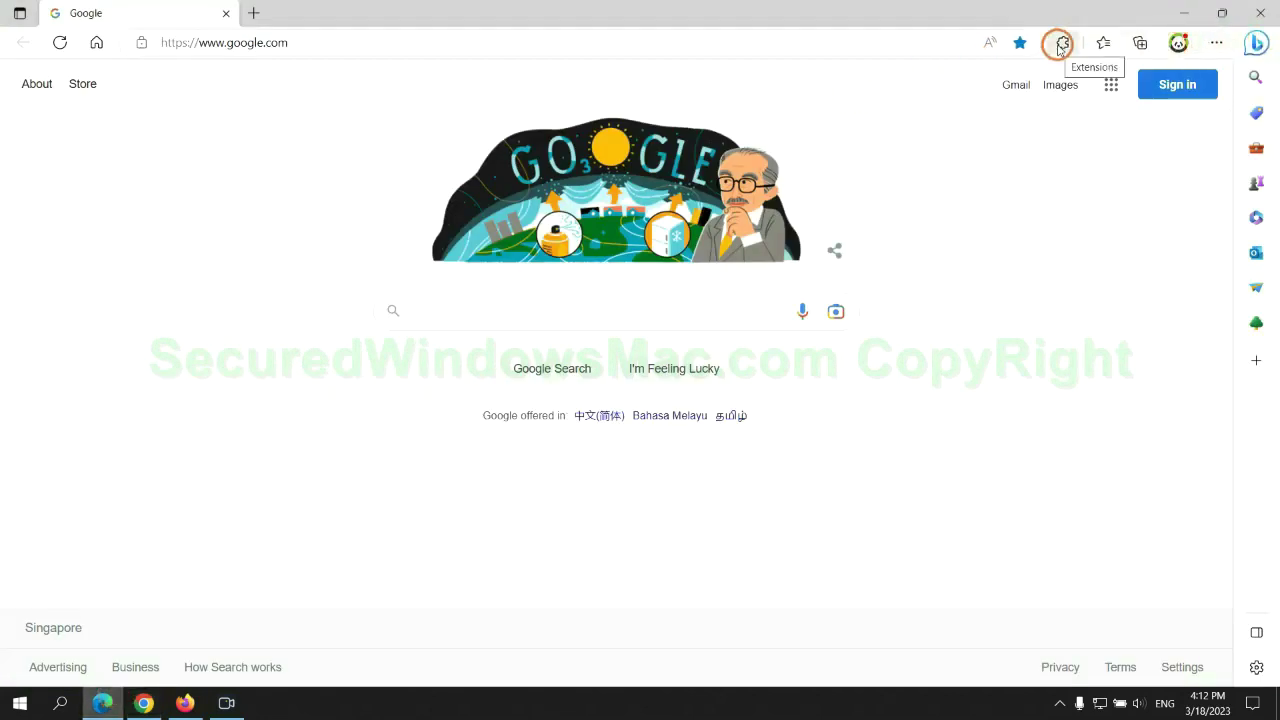
click(1061, 44)
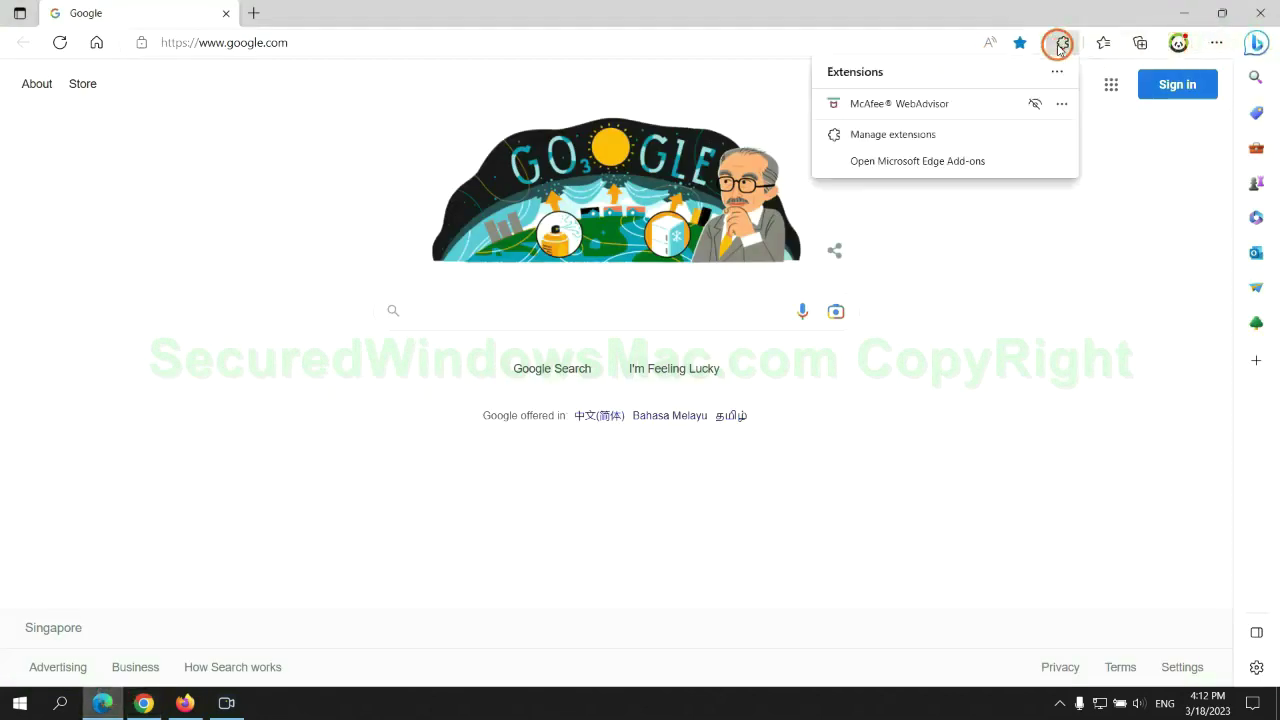
click(886, 133)
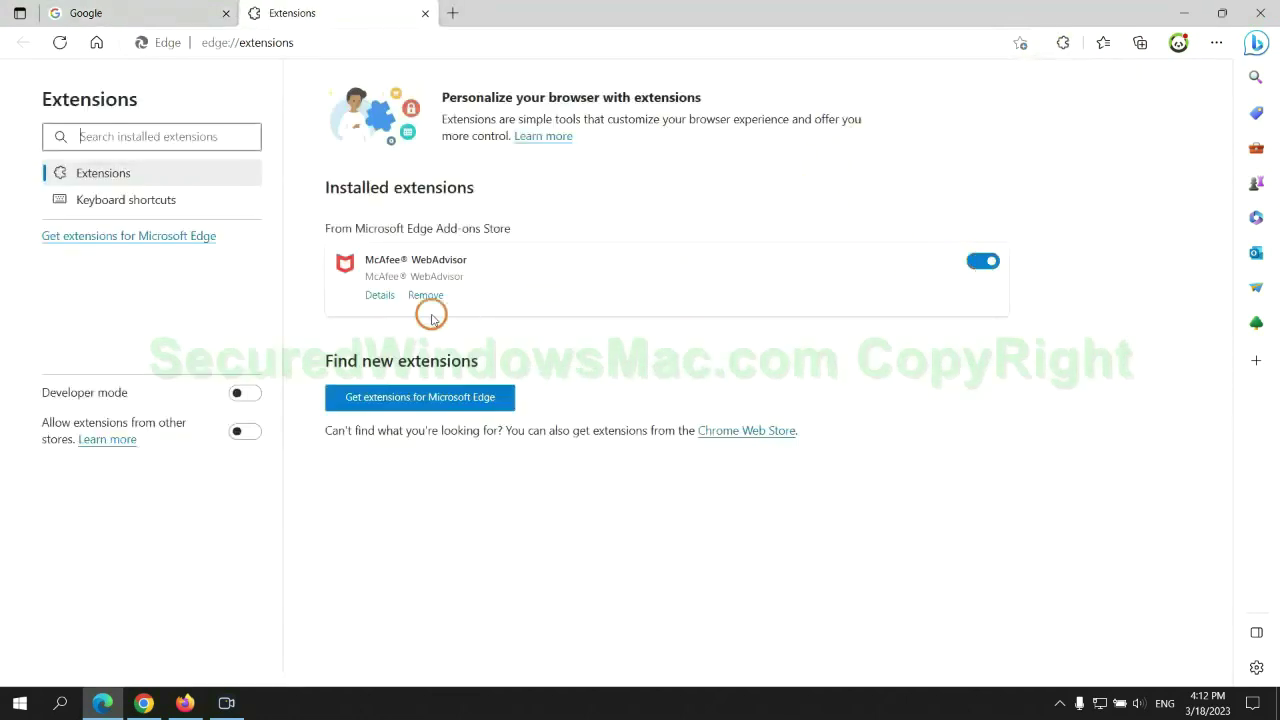
Remove the McAfee WebAdvisor extension from Edge and close the Extensions page
click(426, 296)
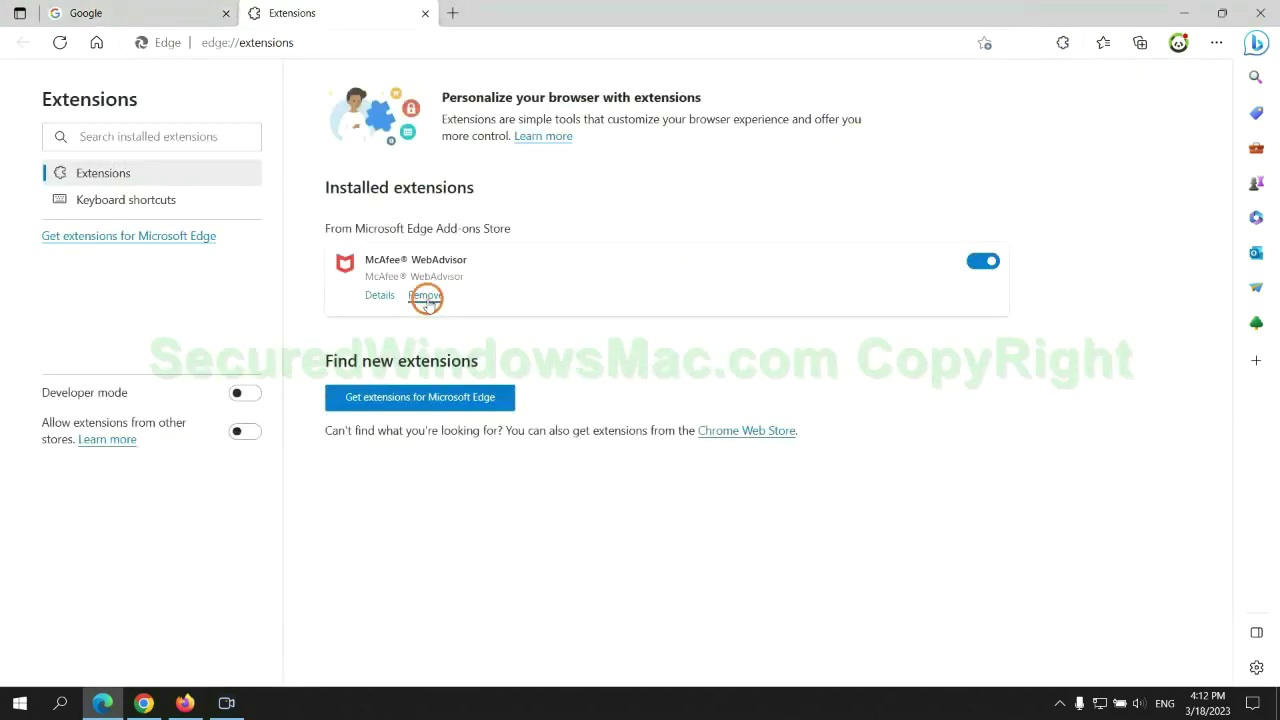
click(920, 158)
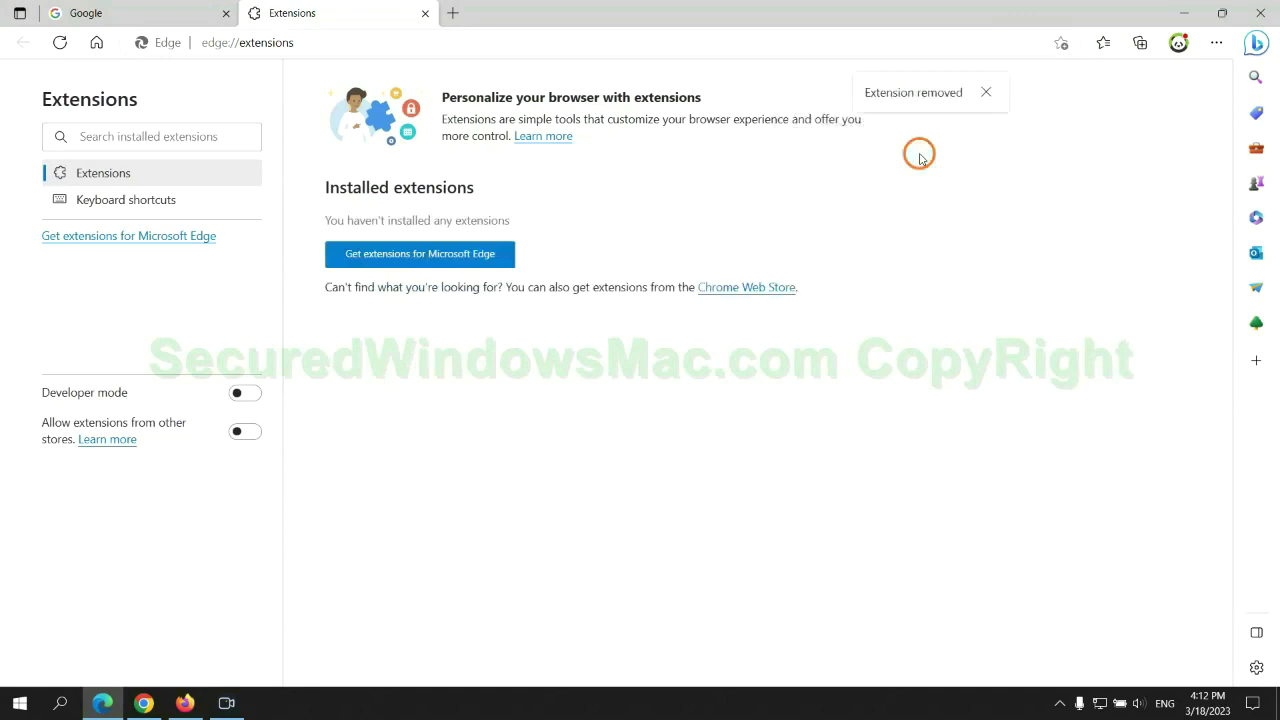
click(425, 13)
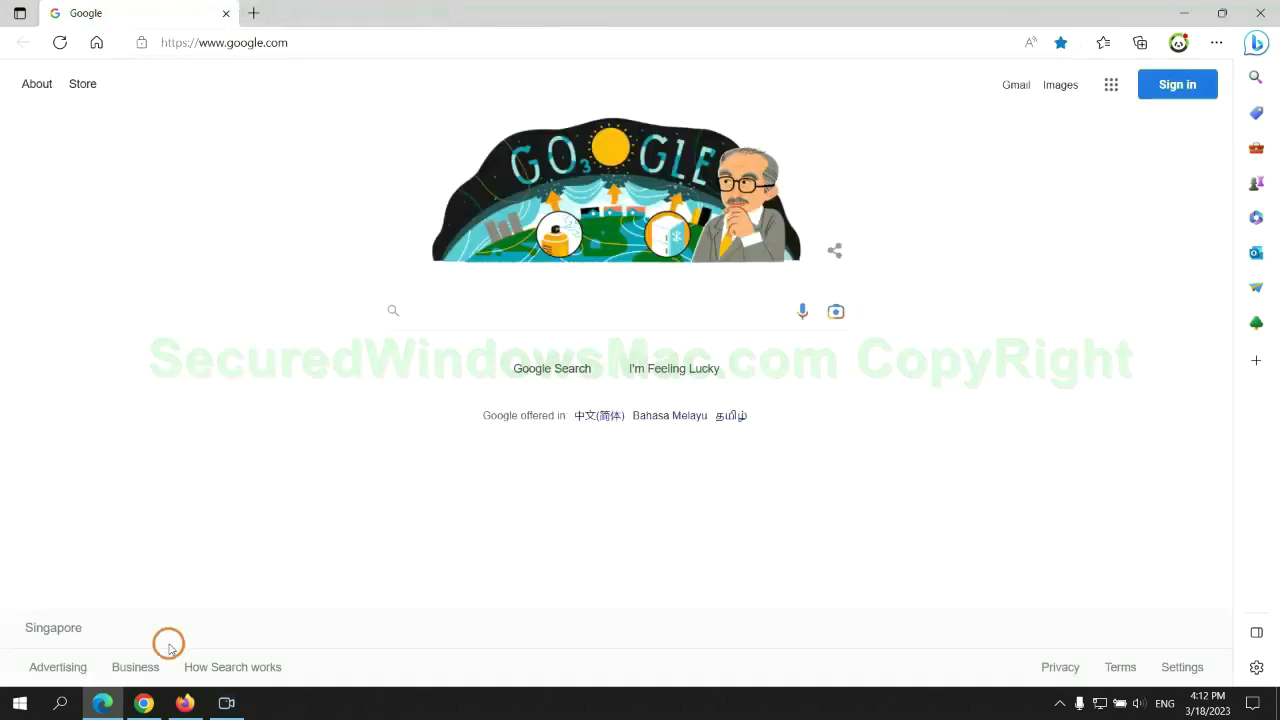
Switch to Chrome, remove the Ecosia extension from the extension management page, and close the uninstall feedback page
click(150, 703)
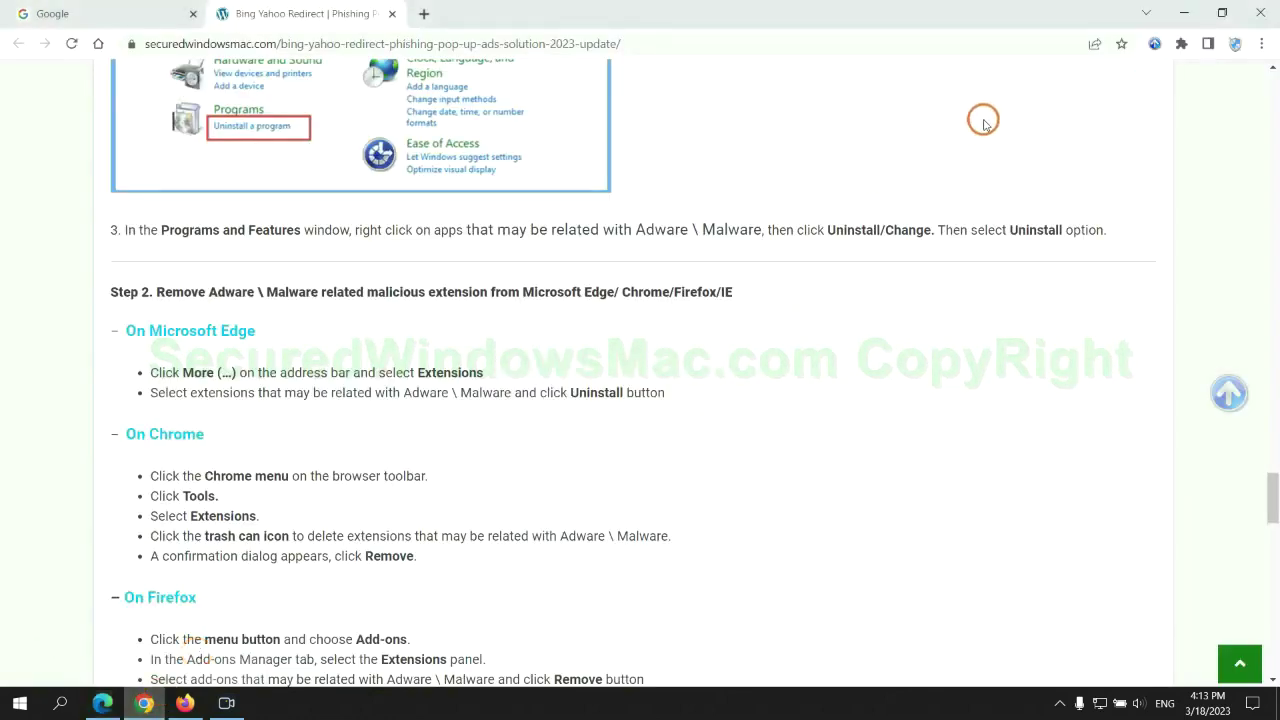
click(1181, 44)
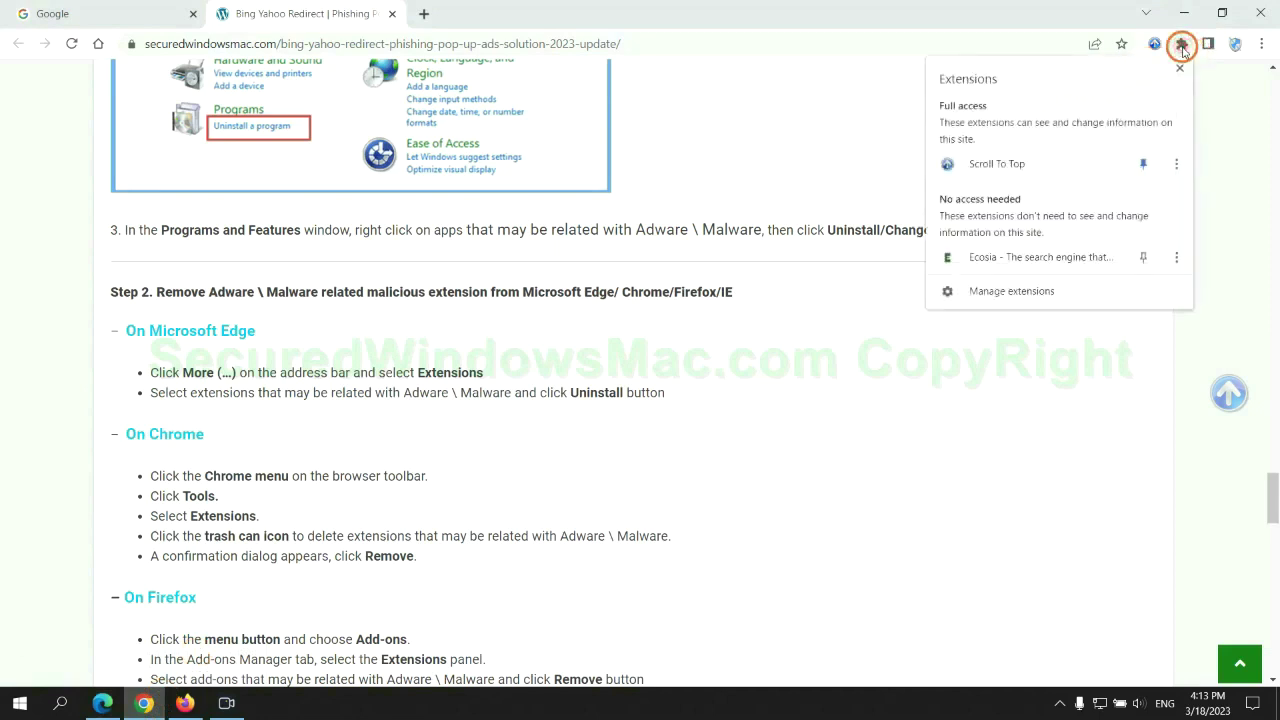
click(1036, 293)
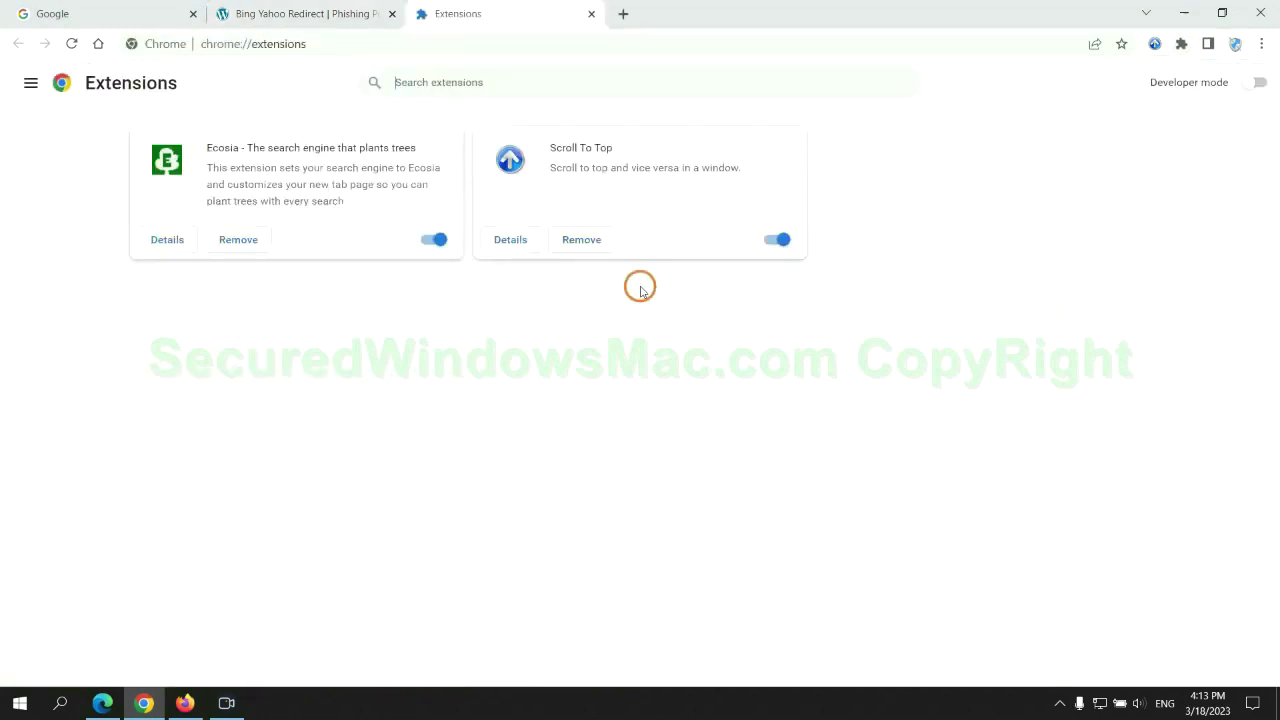
click(238, 240)
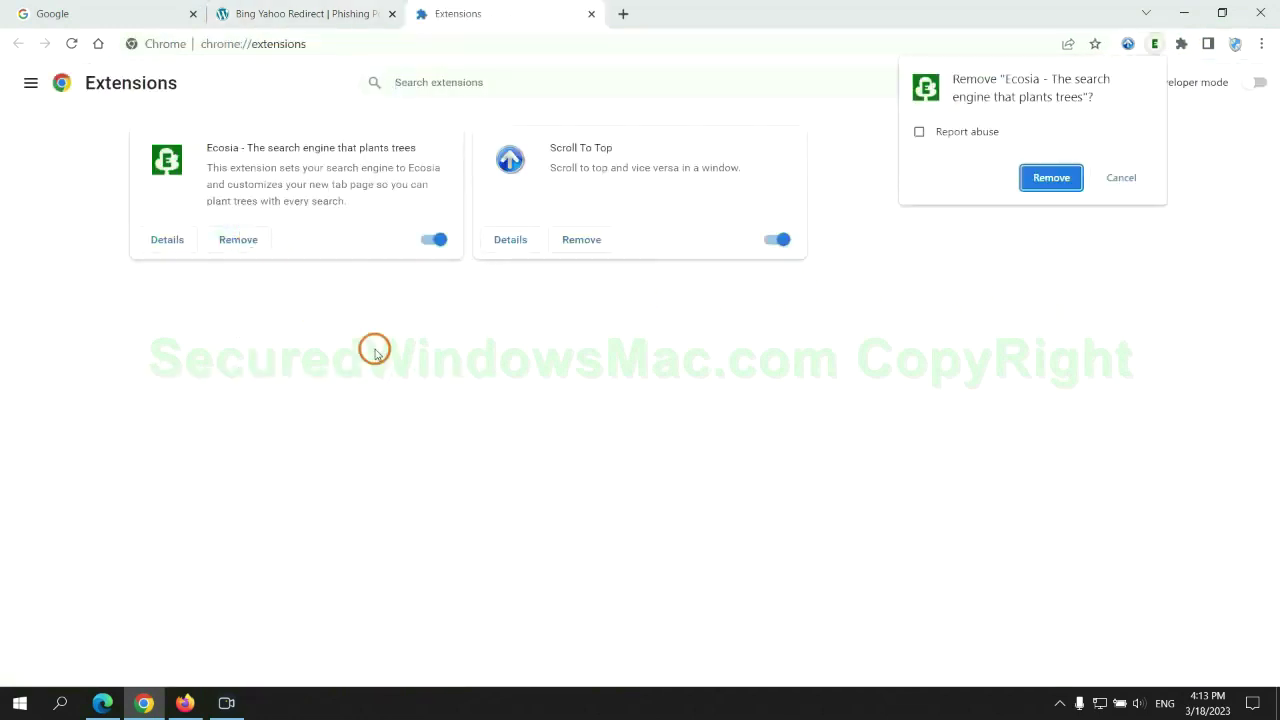
click(1052, 178)
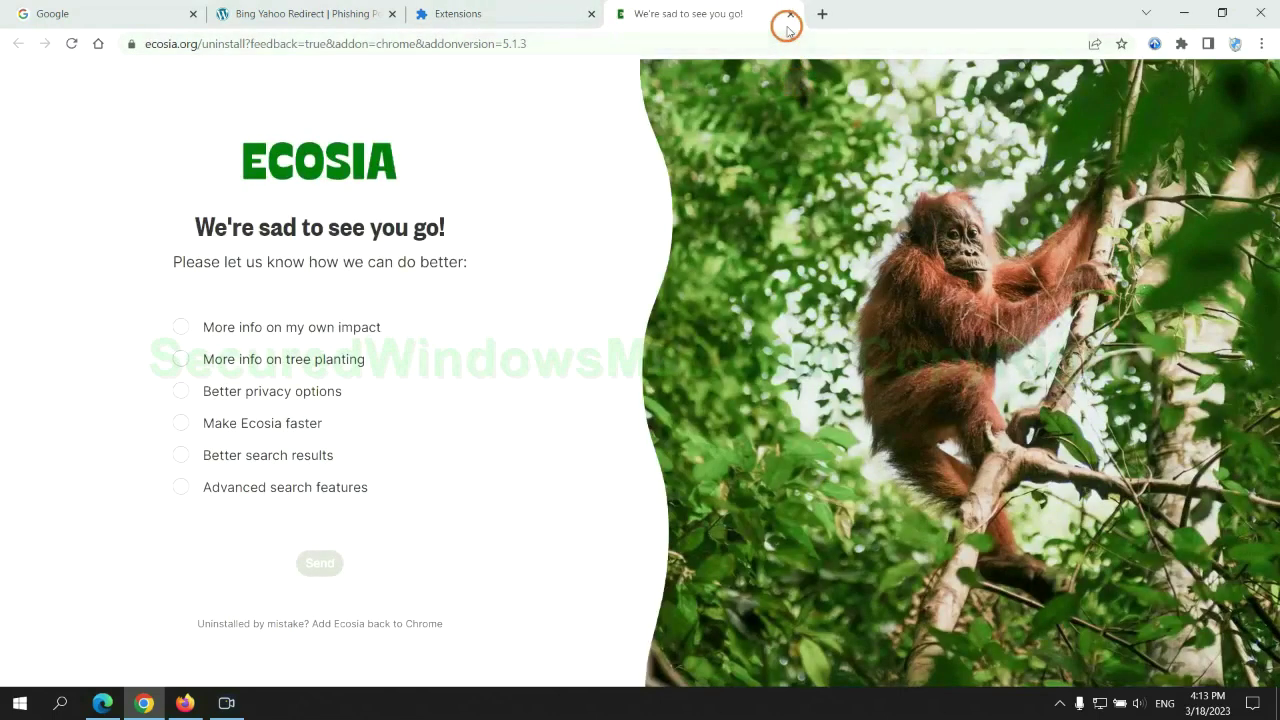
click(790, 13)
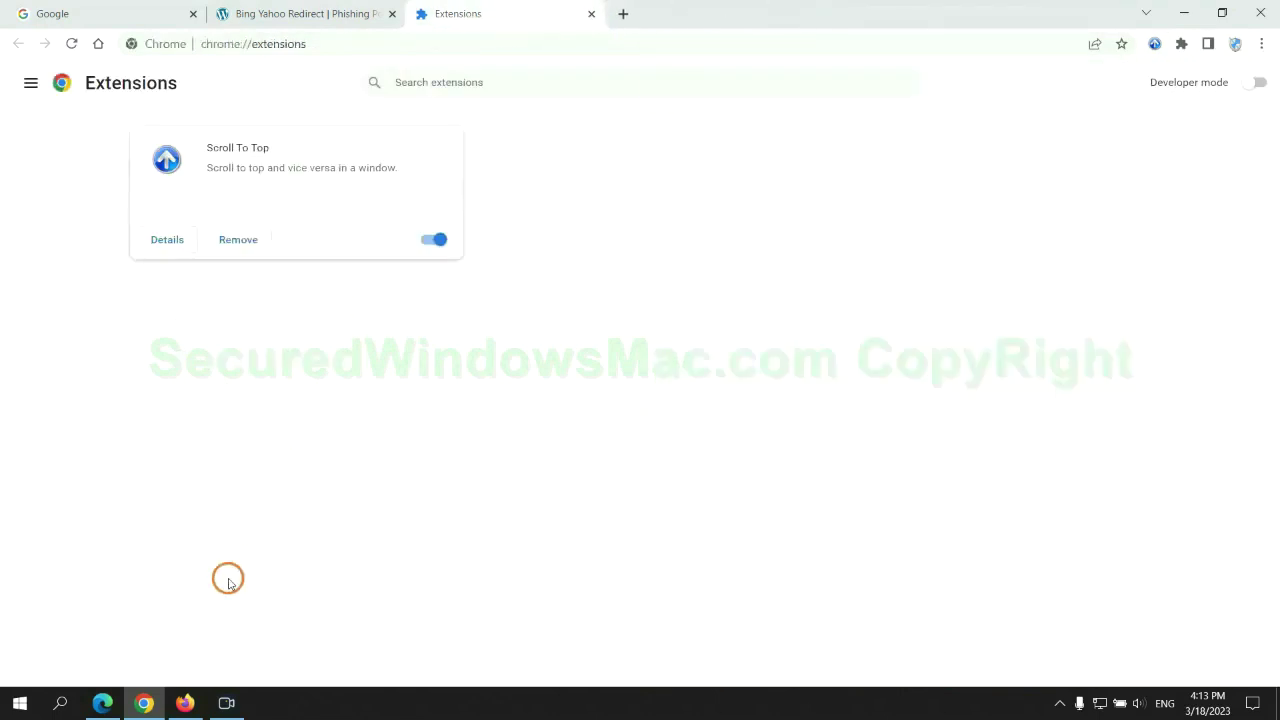
Switch to Firefox and remove the Enhancer for YouTube extension through the Add-ons Manager
click(192, 700)
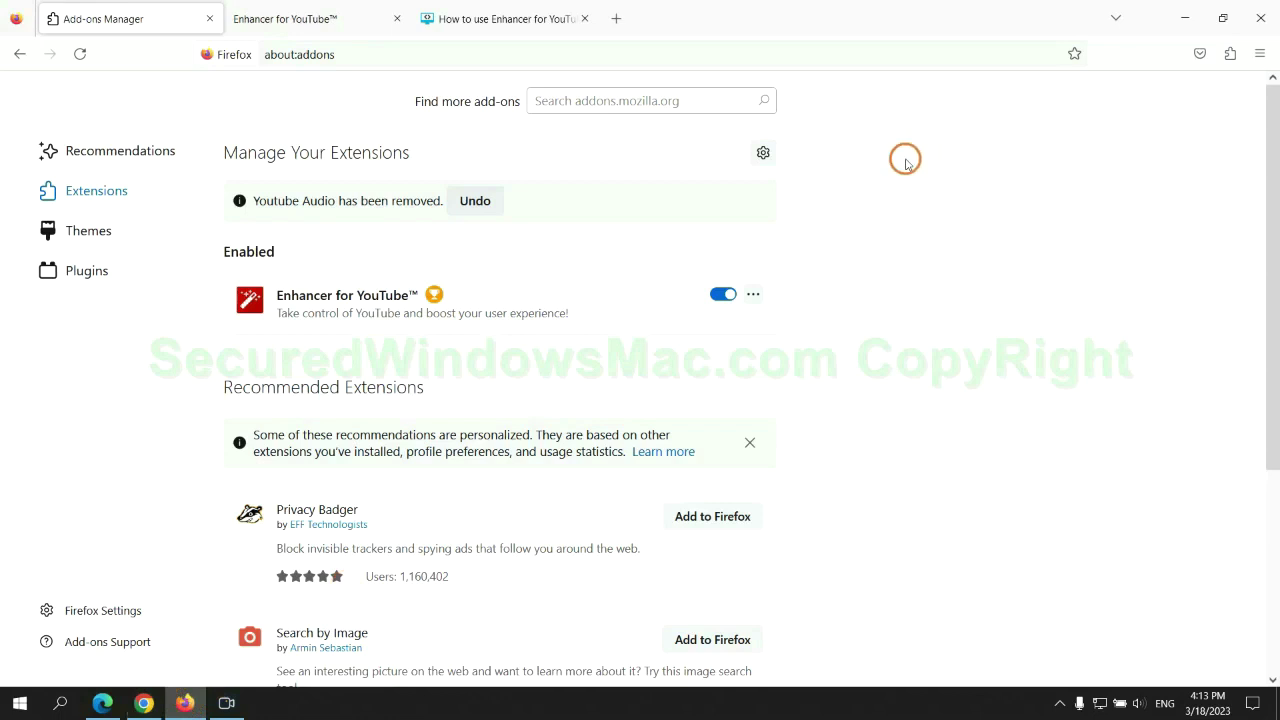
click(1229, 55)
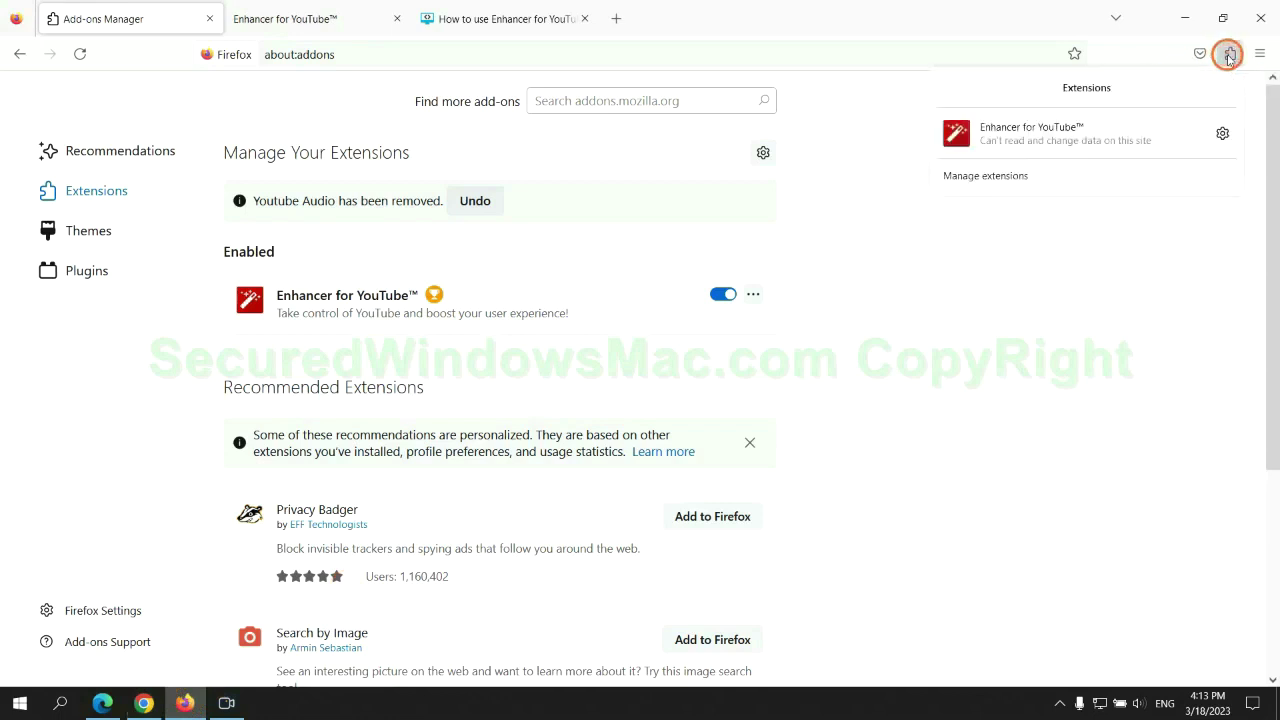
click(1105, 172)
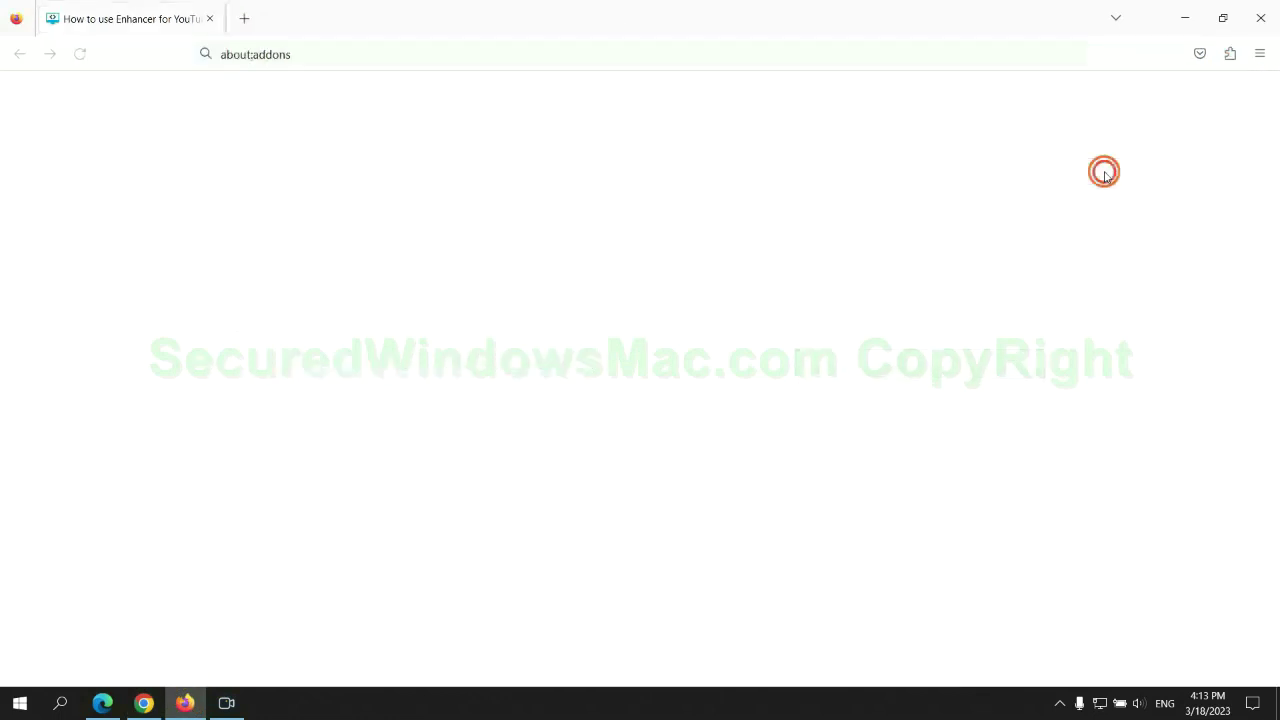
click(753, 245)
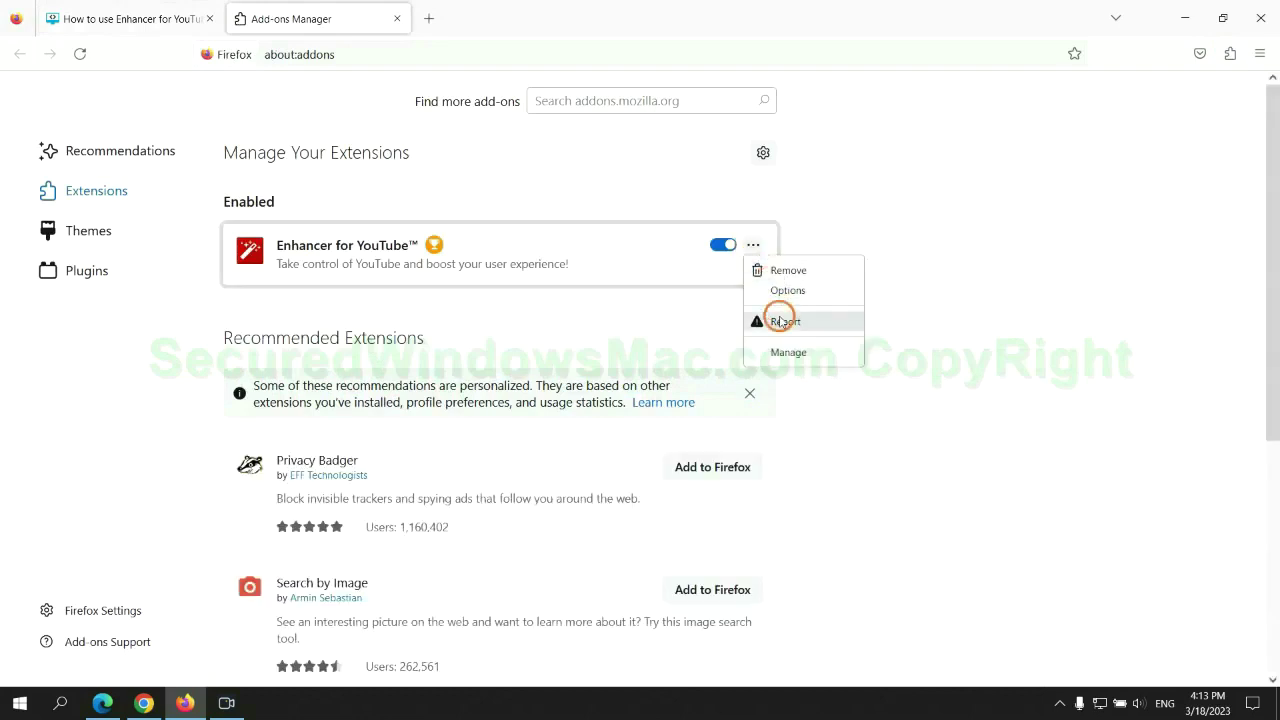
click(787, 271)
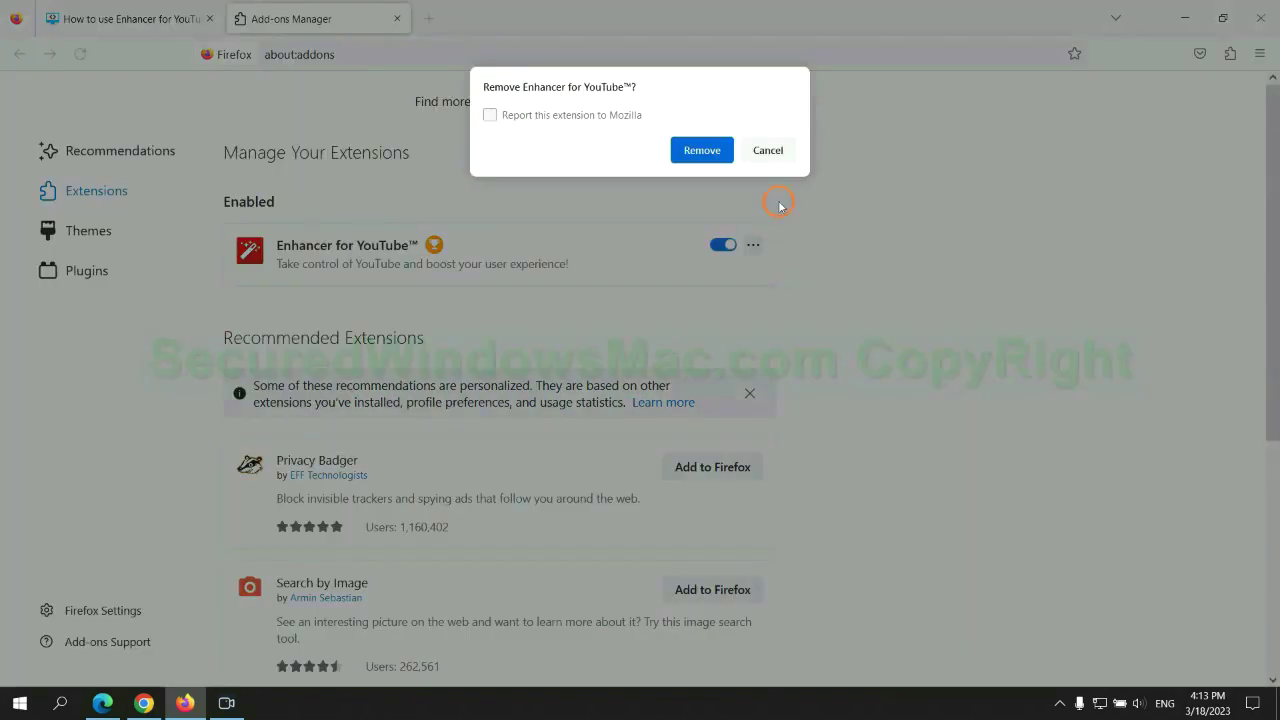
click(715, 164)
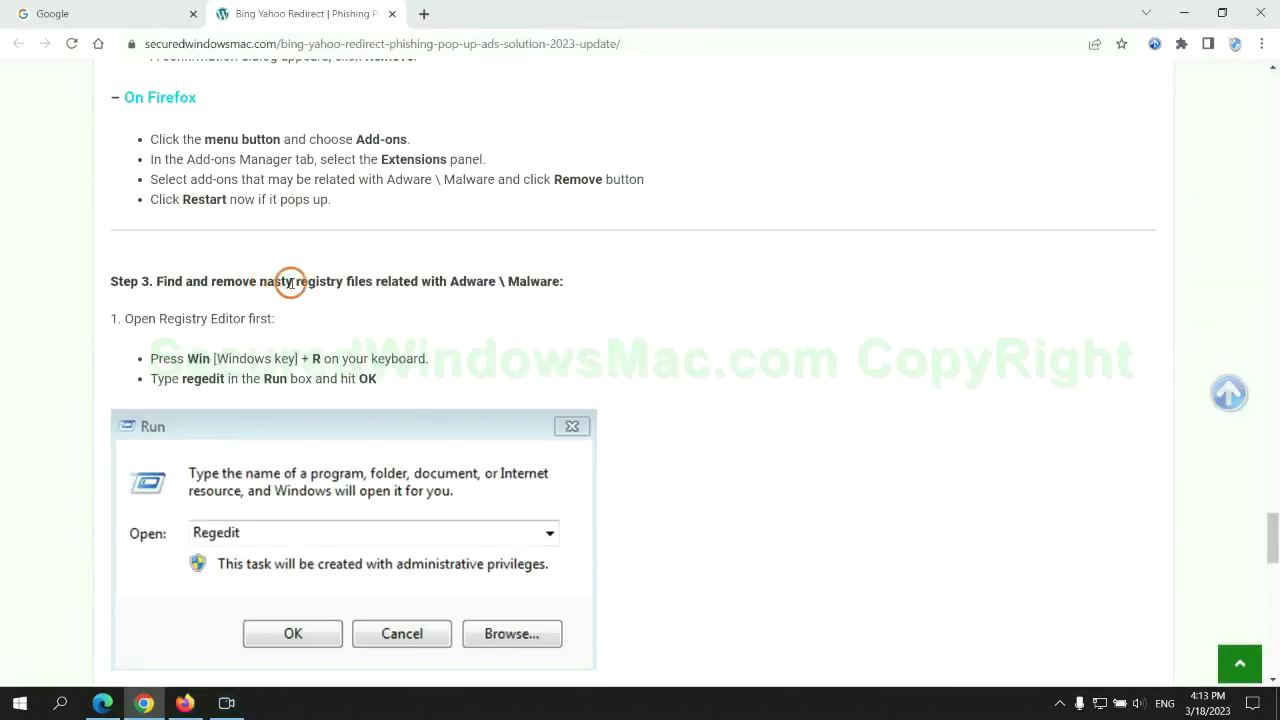
Read the guide's Step 3 on registry files and launch Registry Editor by running regedit
drag(293, 283, 370, 315)
click(370, 315)
scroll(370, 315, down, 2)
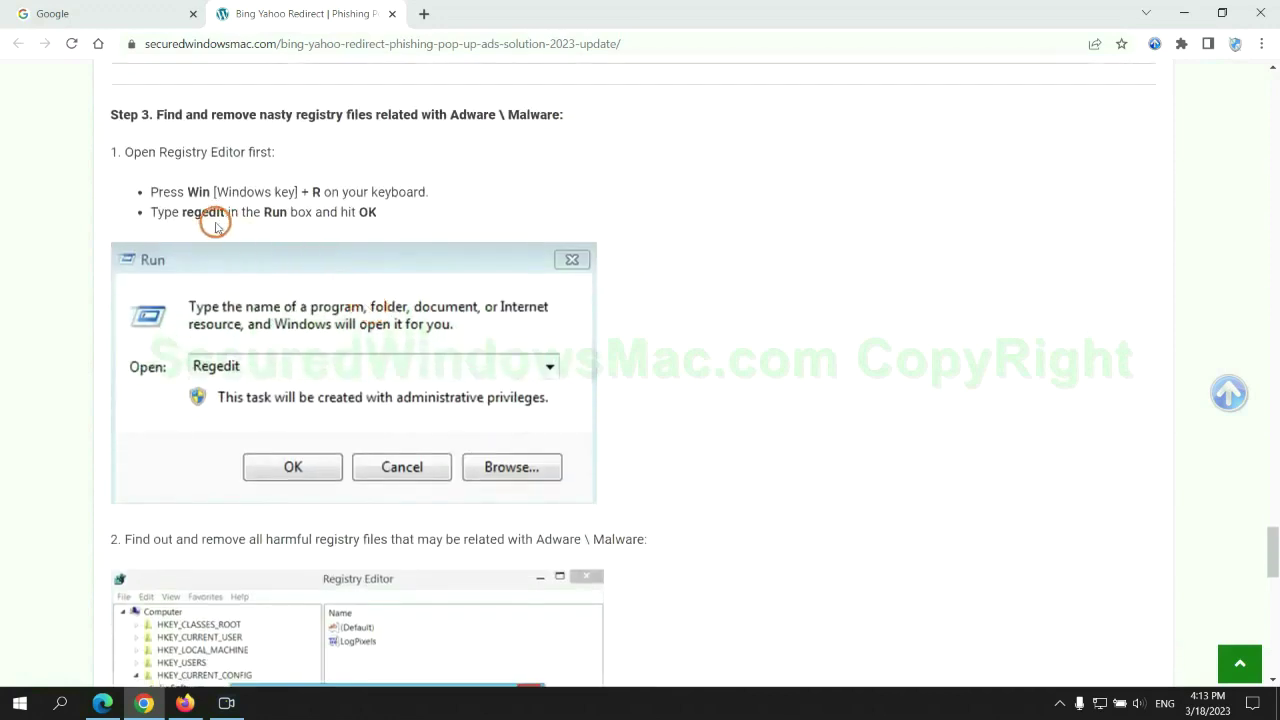
key(super+r)
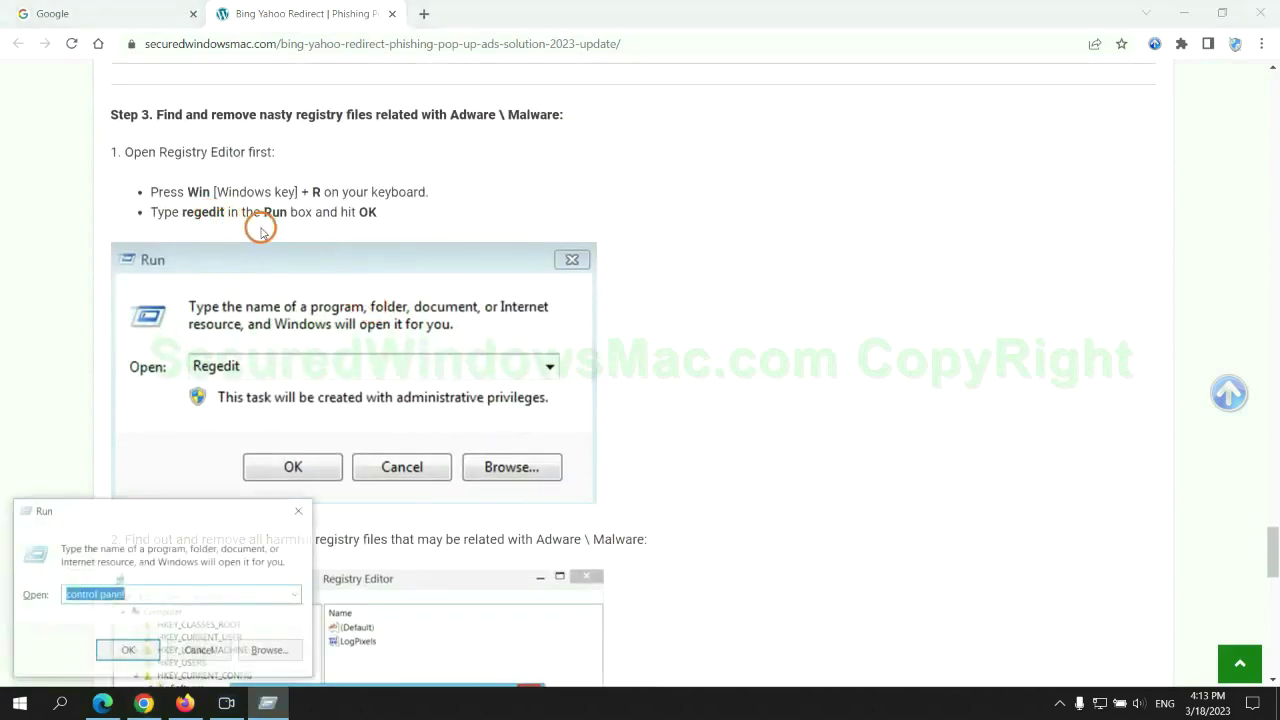
text(reg)
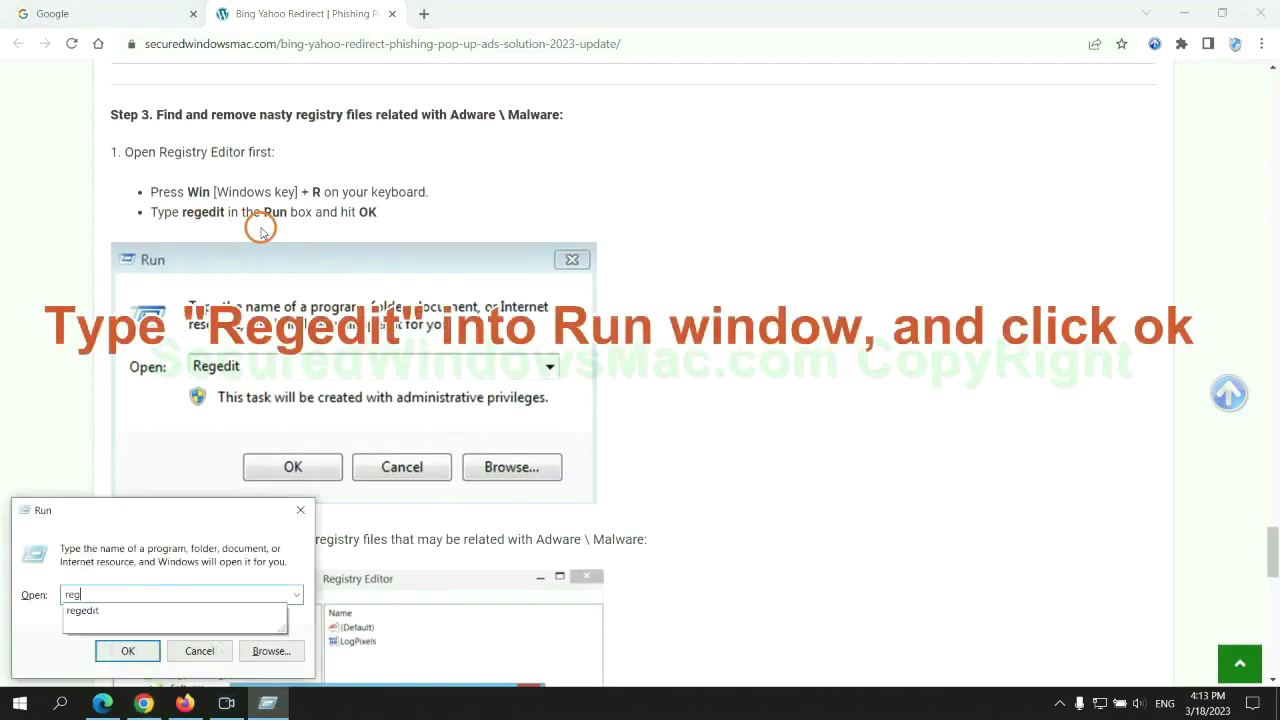
text(edit)
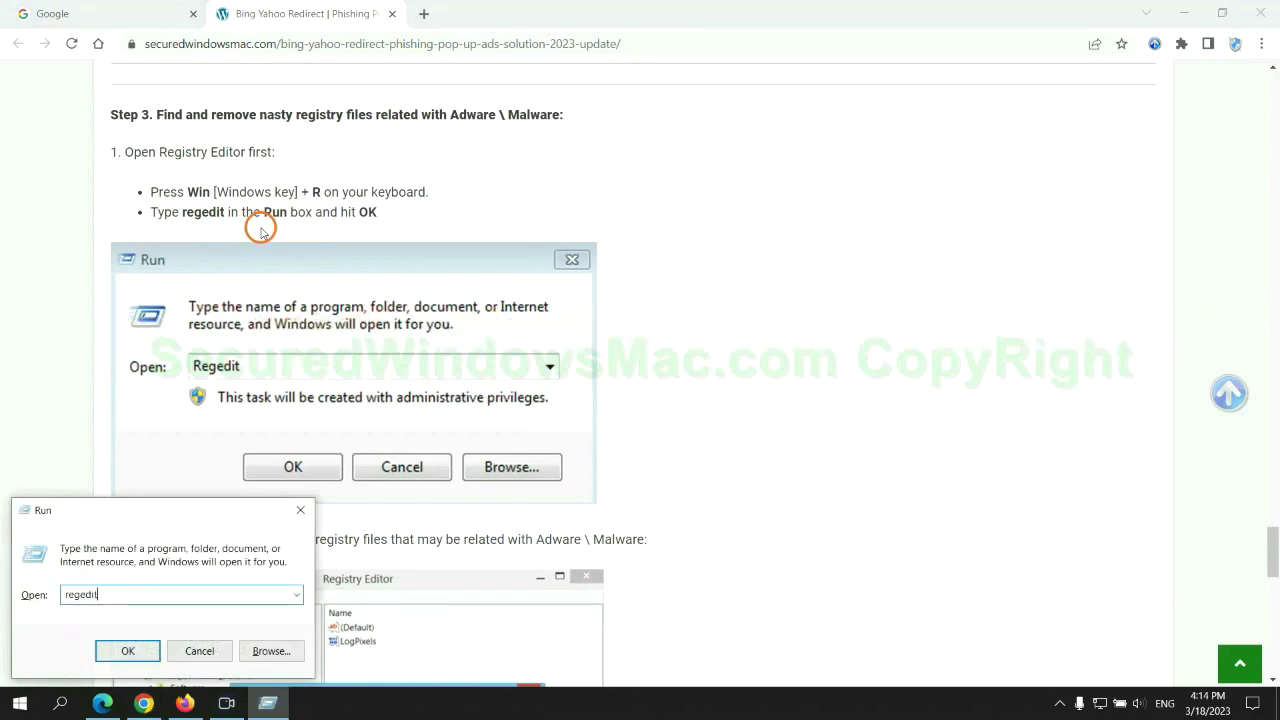
key(Return)
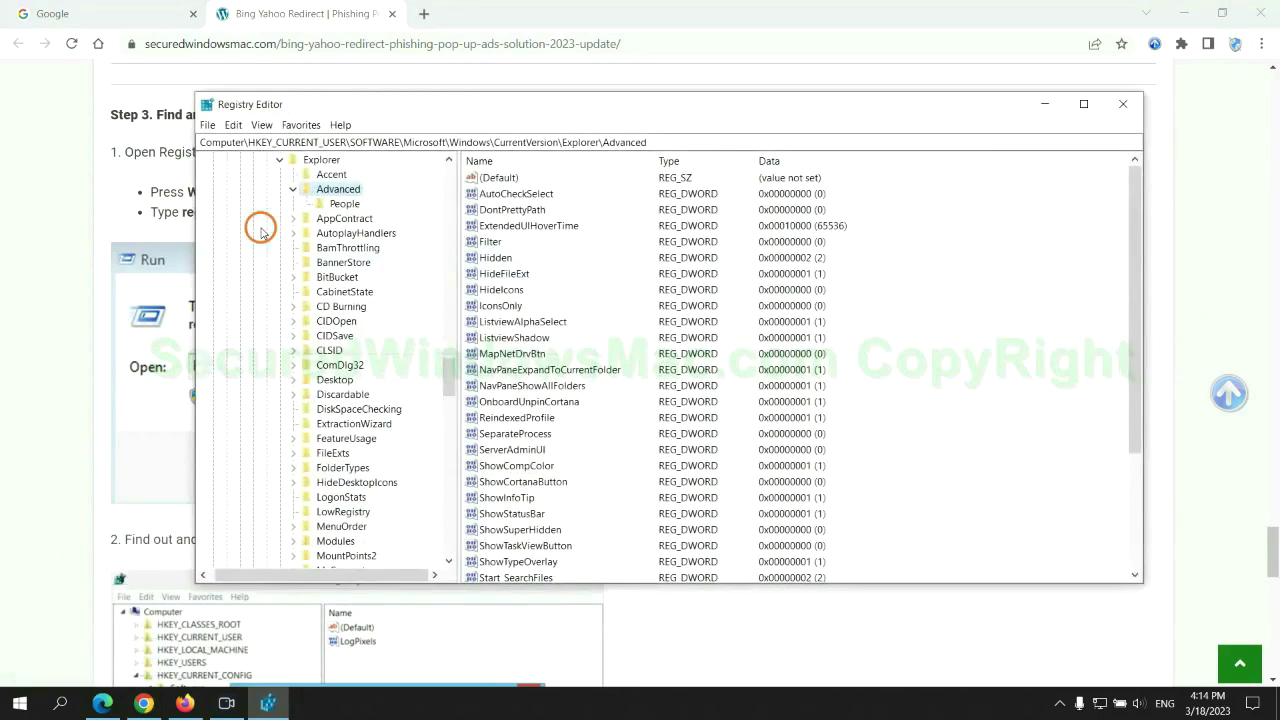
Search the registry for "Apps" and bring up the available actions for the StoreAppsOnTaskbar value
click(209, 124)
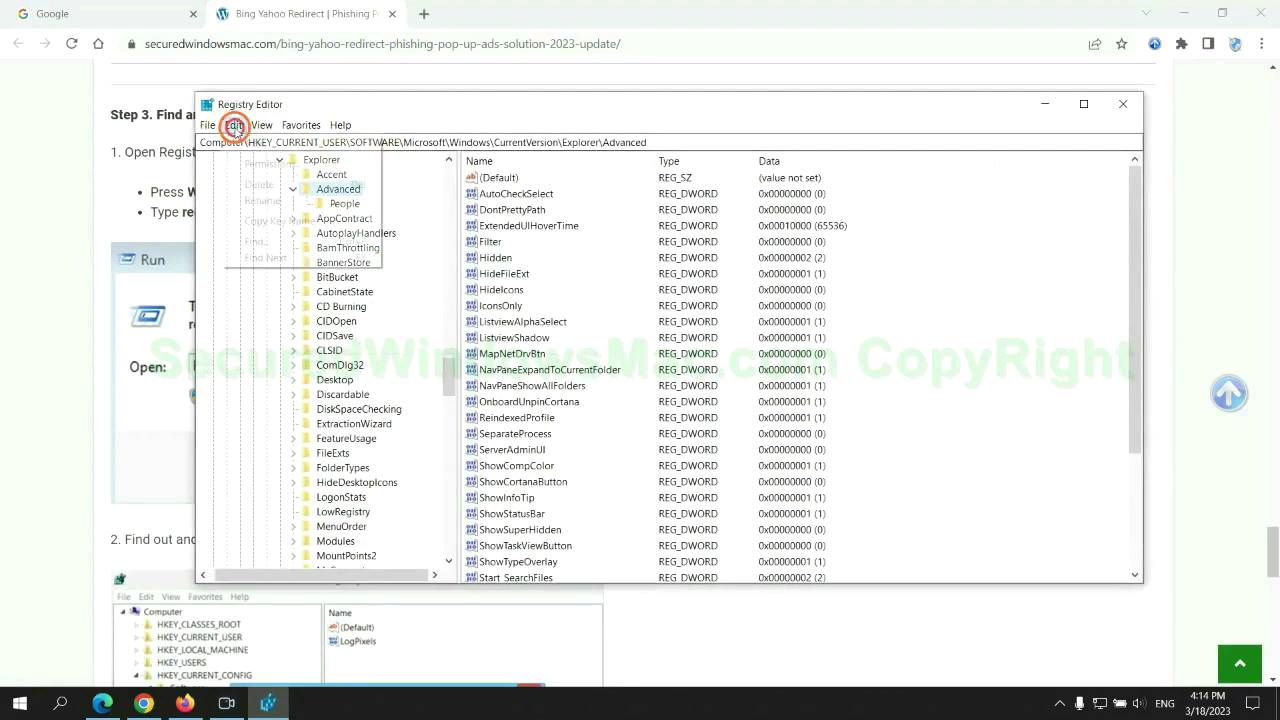
click(274, 241)
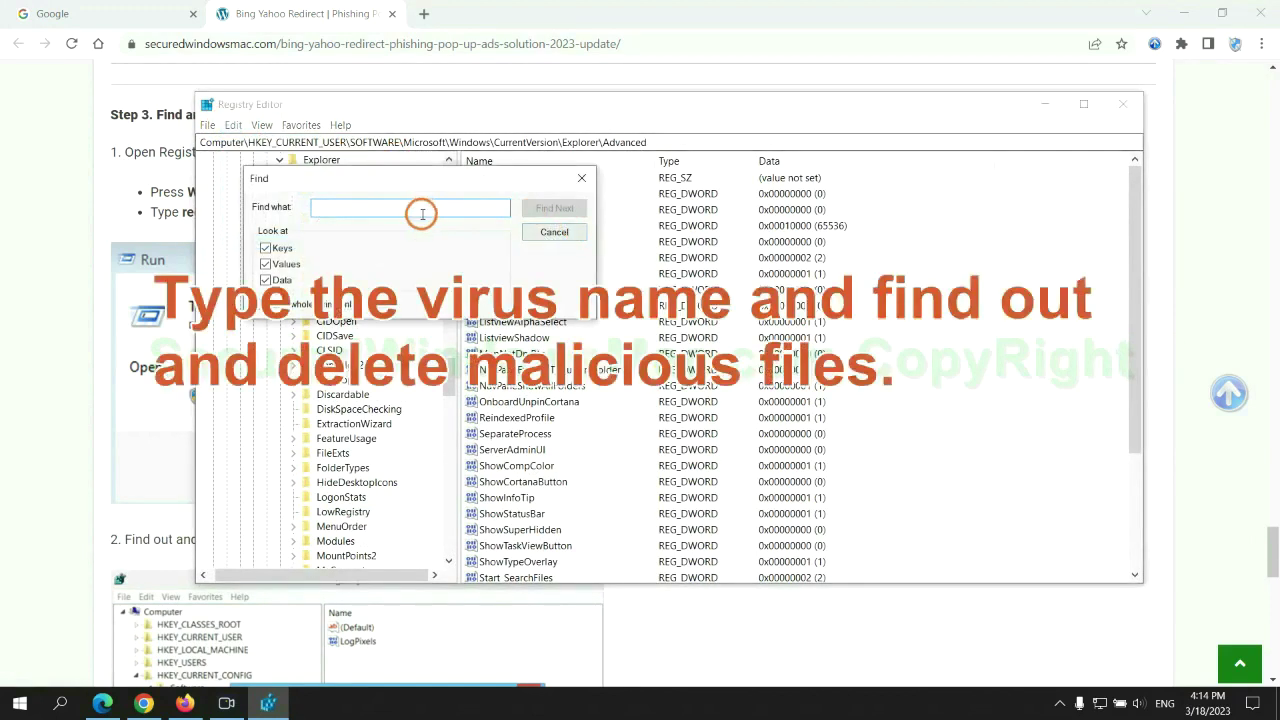
text(Apps)
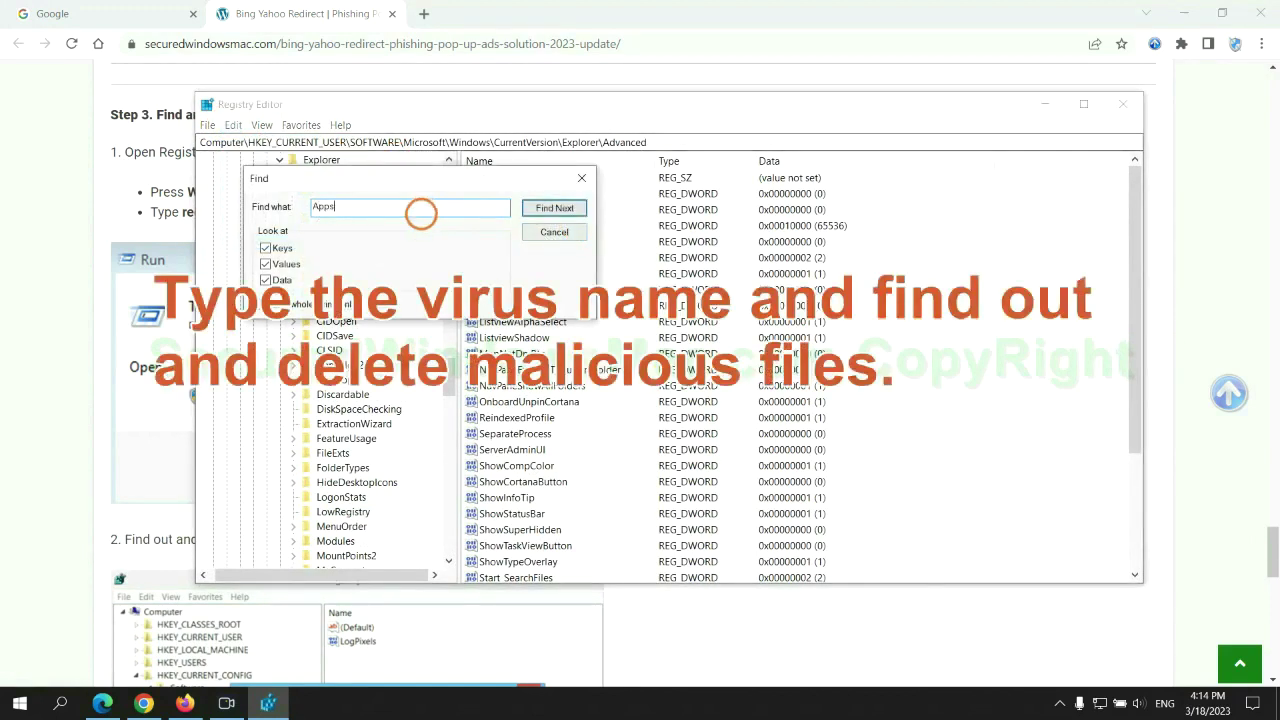
key(Return)
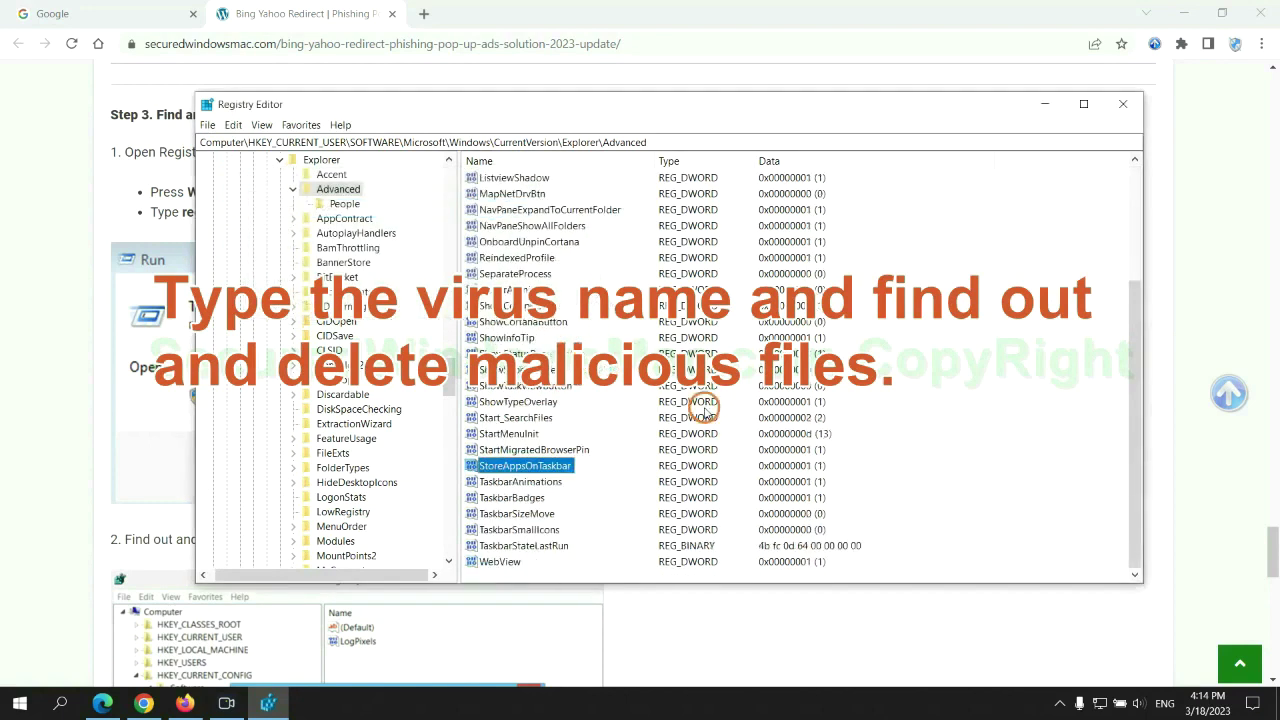
right_click(565, 467)
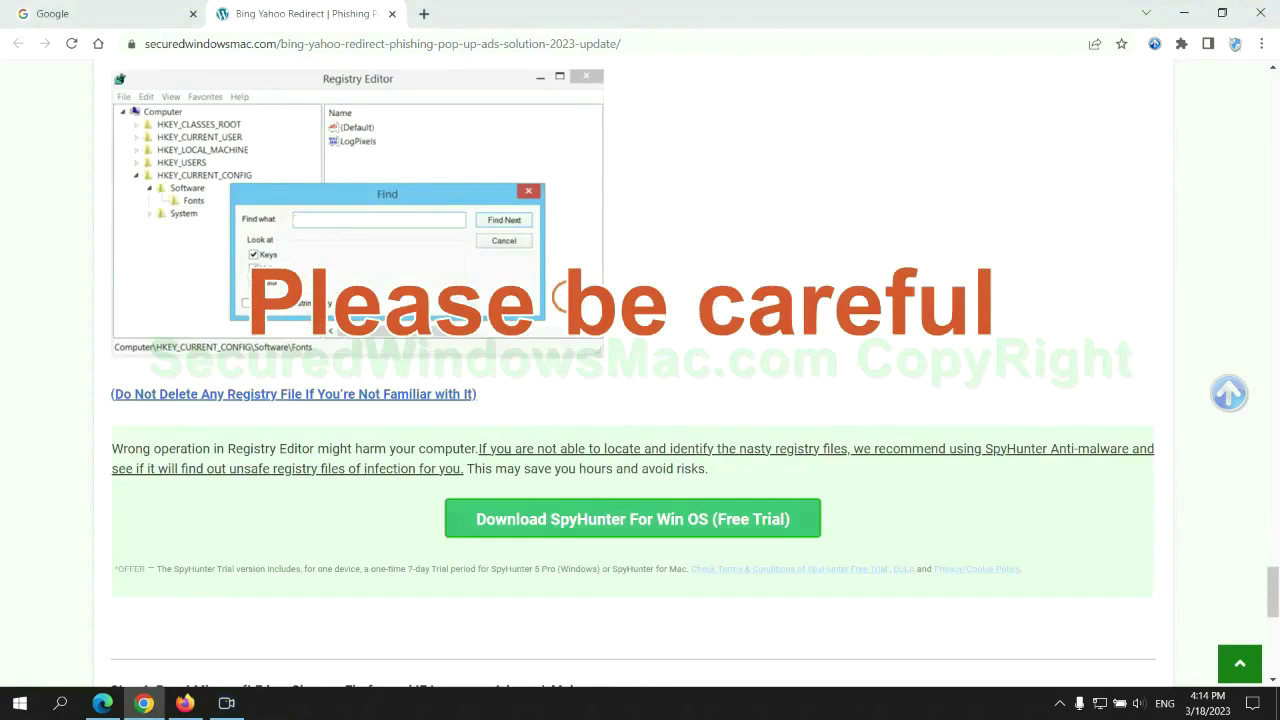
Read the guide's registry warning with its SpyHunter recommendation and Step 4 on resetting Edge, Chrome and Firefox
scroll(566, 299, down, 1)
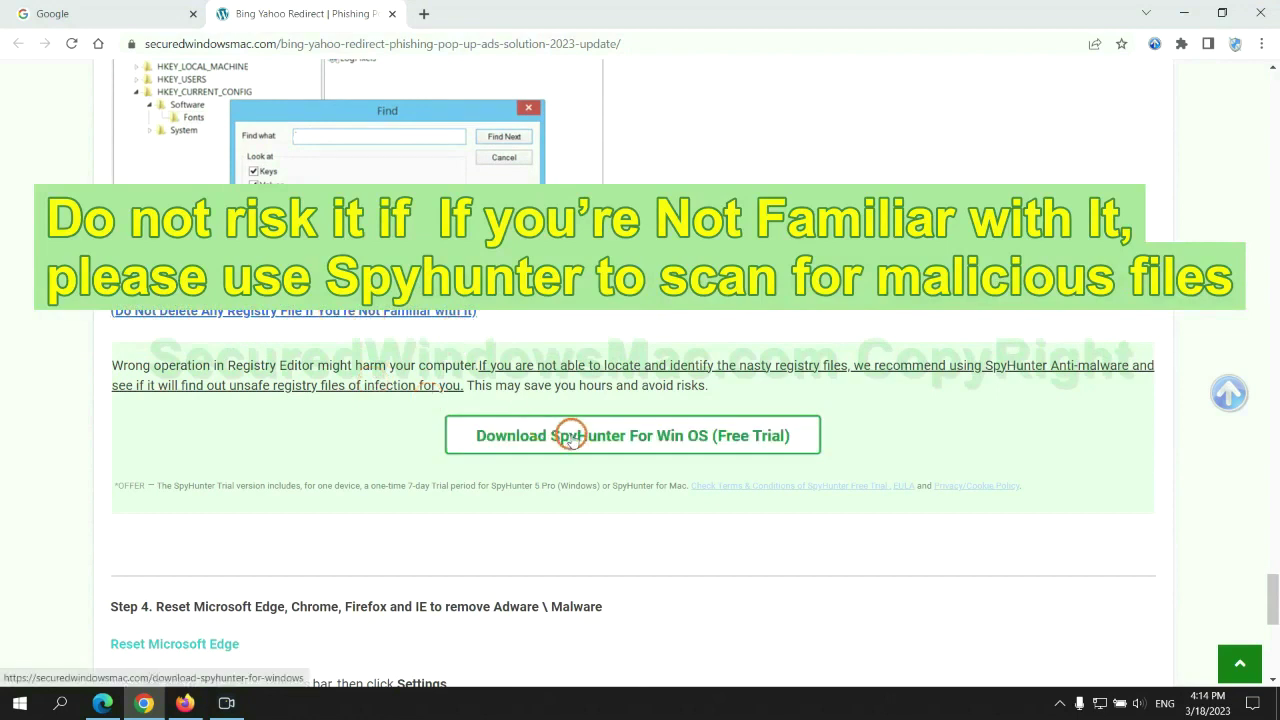
scroll(570, 437, down, 5)
double_click(170, 105)
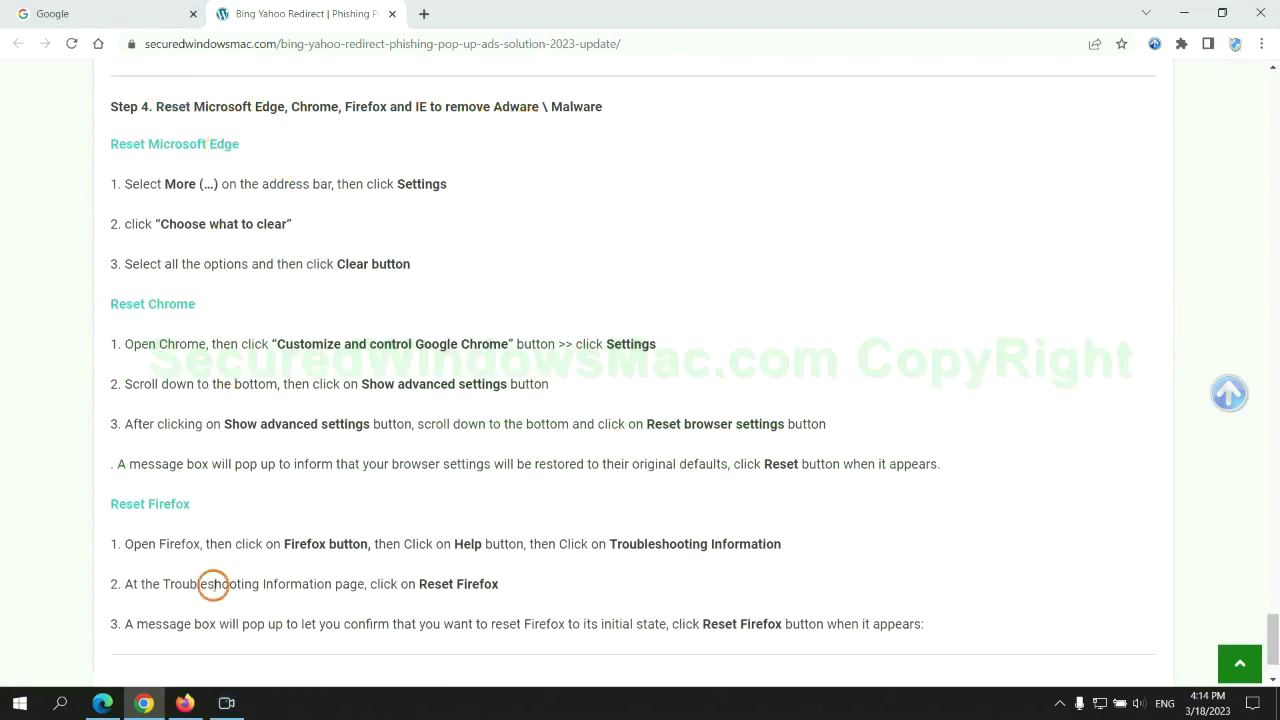
Switch to Microsoft Edge and open the Clear browsing data dialog from its privacy settings
click(102, 703)
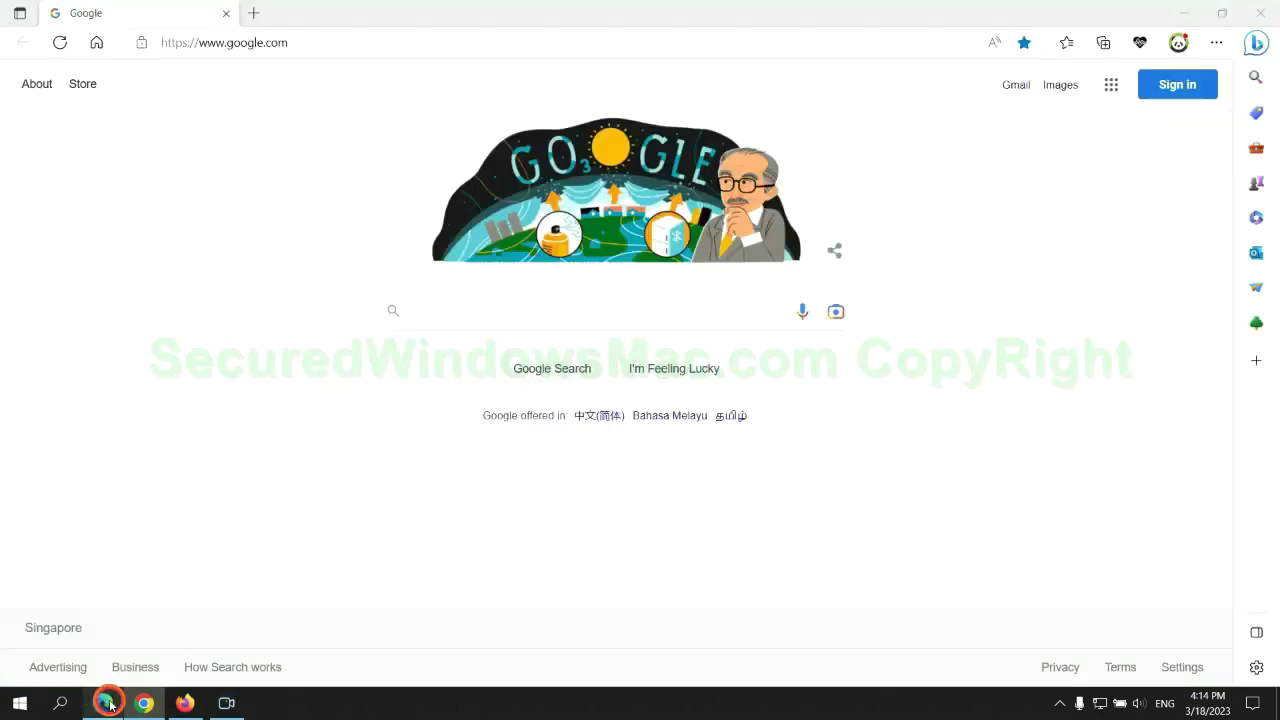
click(1211, 47)
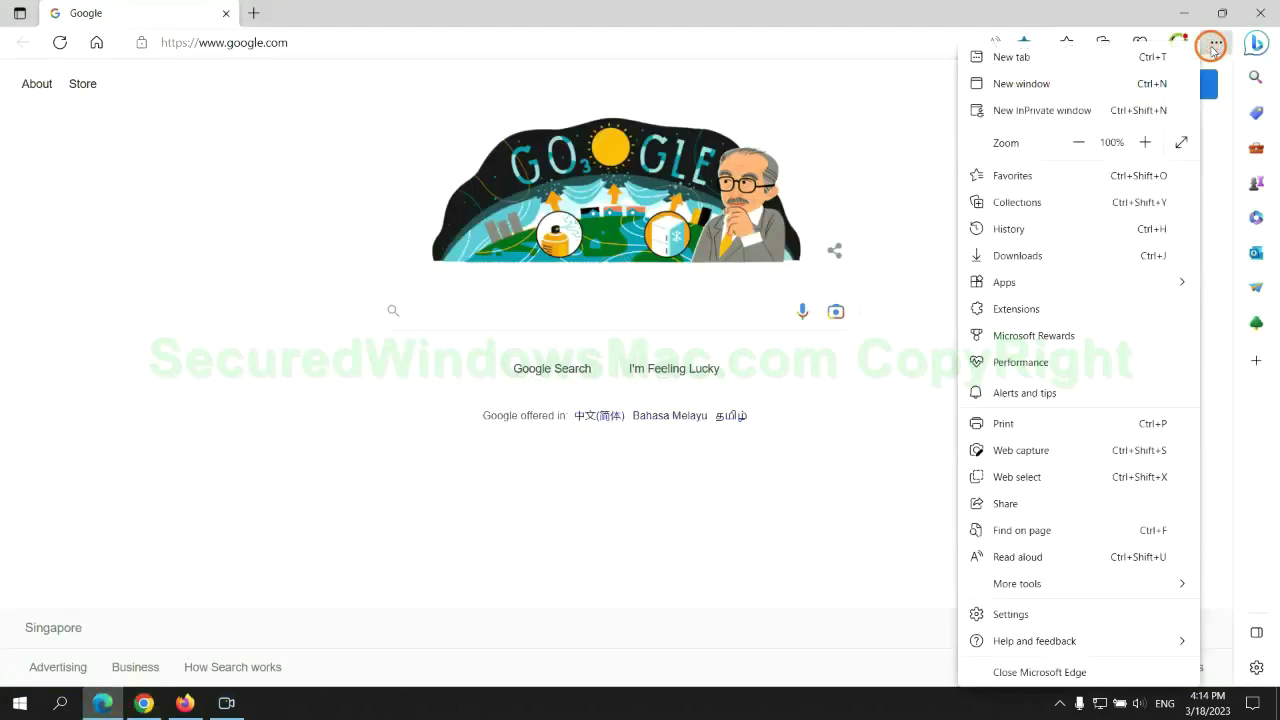
click(1005, 617)
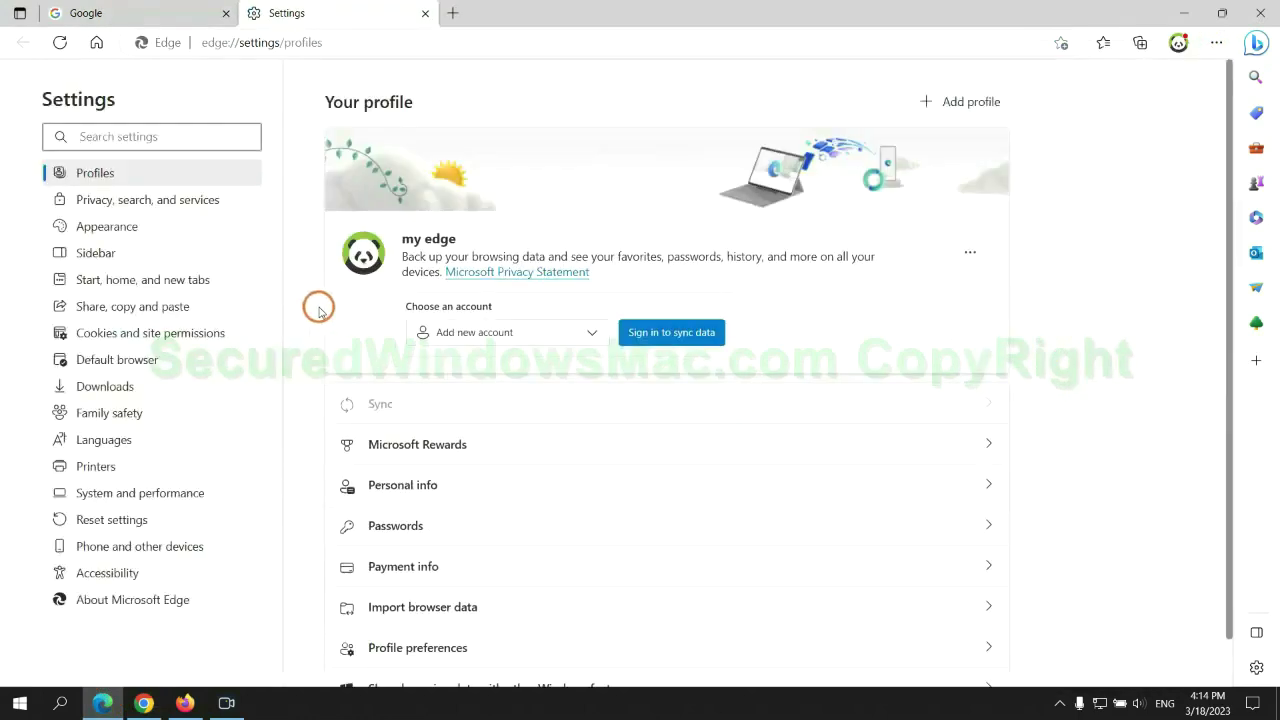
click(209, 201)
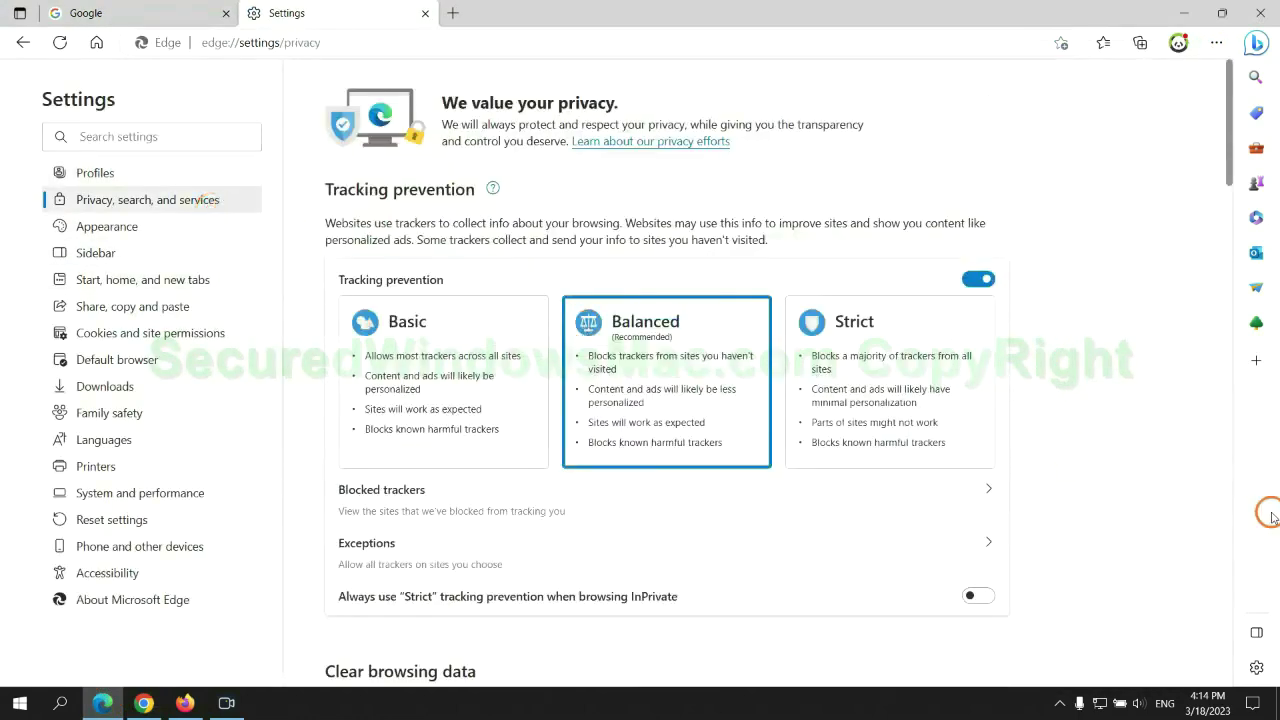
scroll(1178, 485, down, 3)
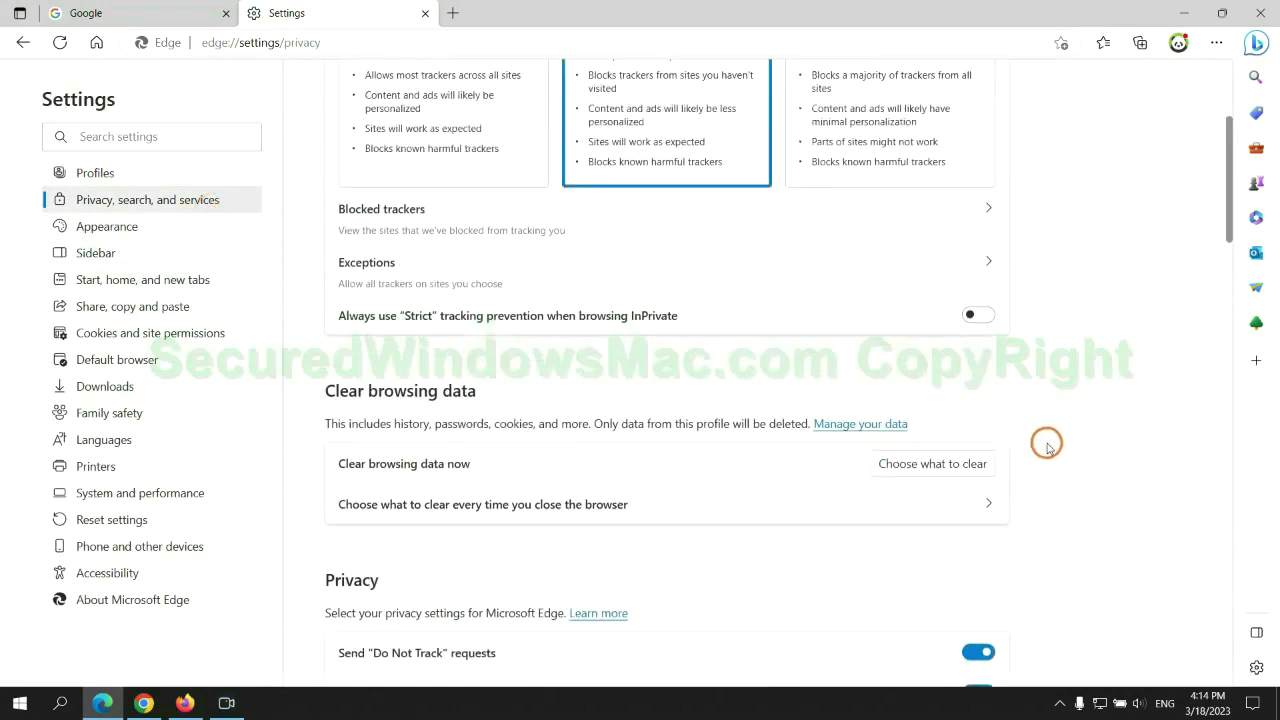
click(946, 462)
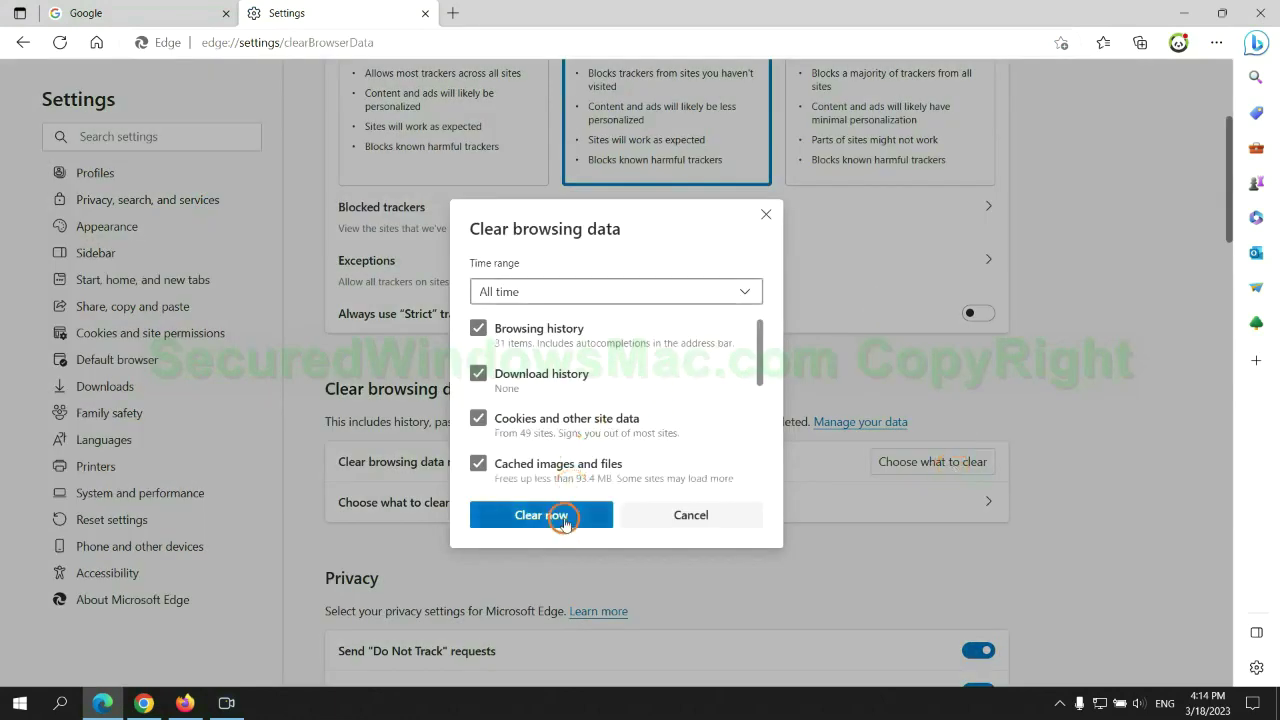
Switch to Chrome, find the reset options in its settings, and start restoring settings to their original defaults
click(144, 703)
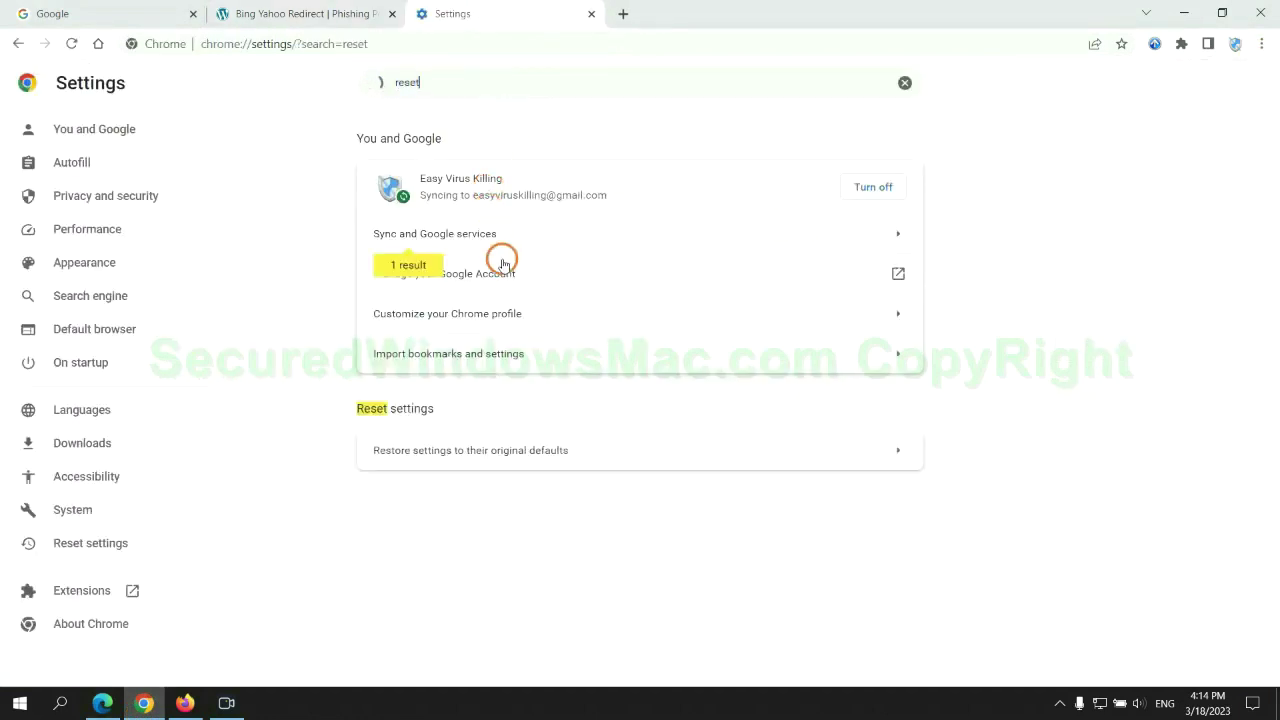
click(671, 445)
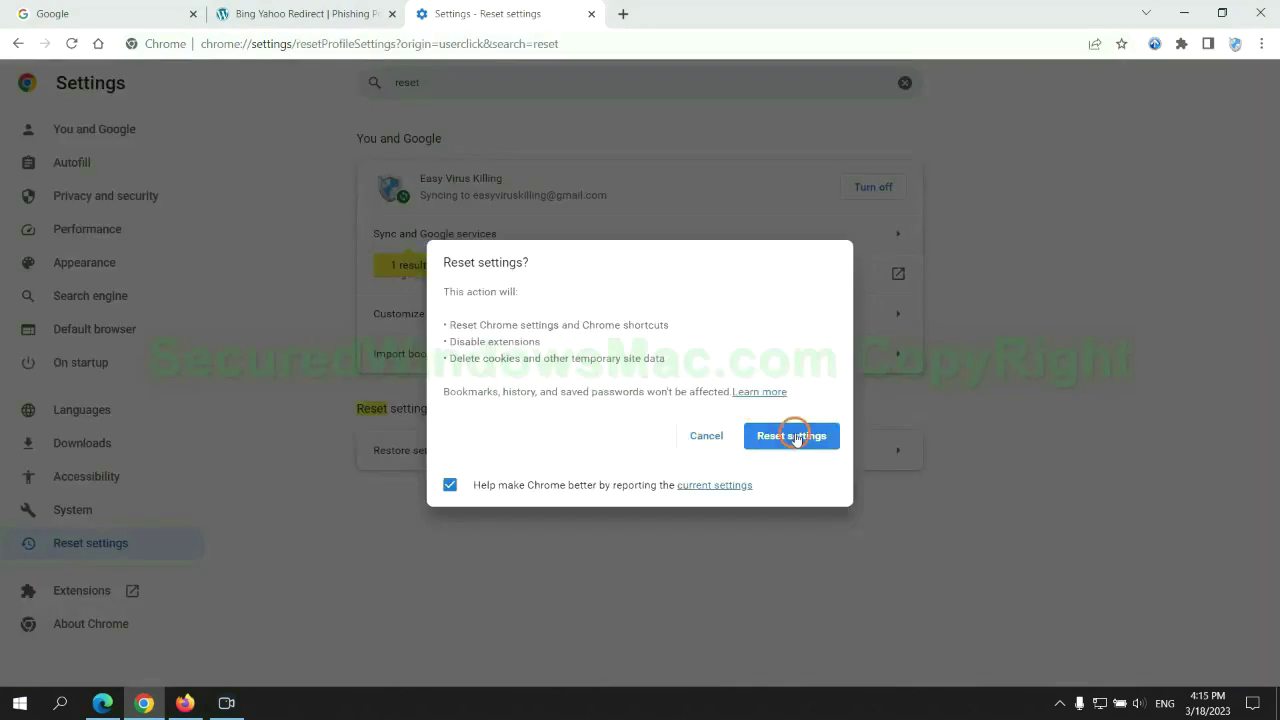
Switch to Firefox, open its Troubleshooting Information page, and start Refresh Firefox
click(181, 702)
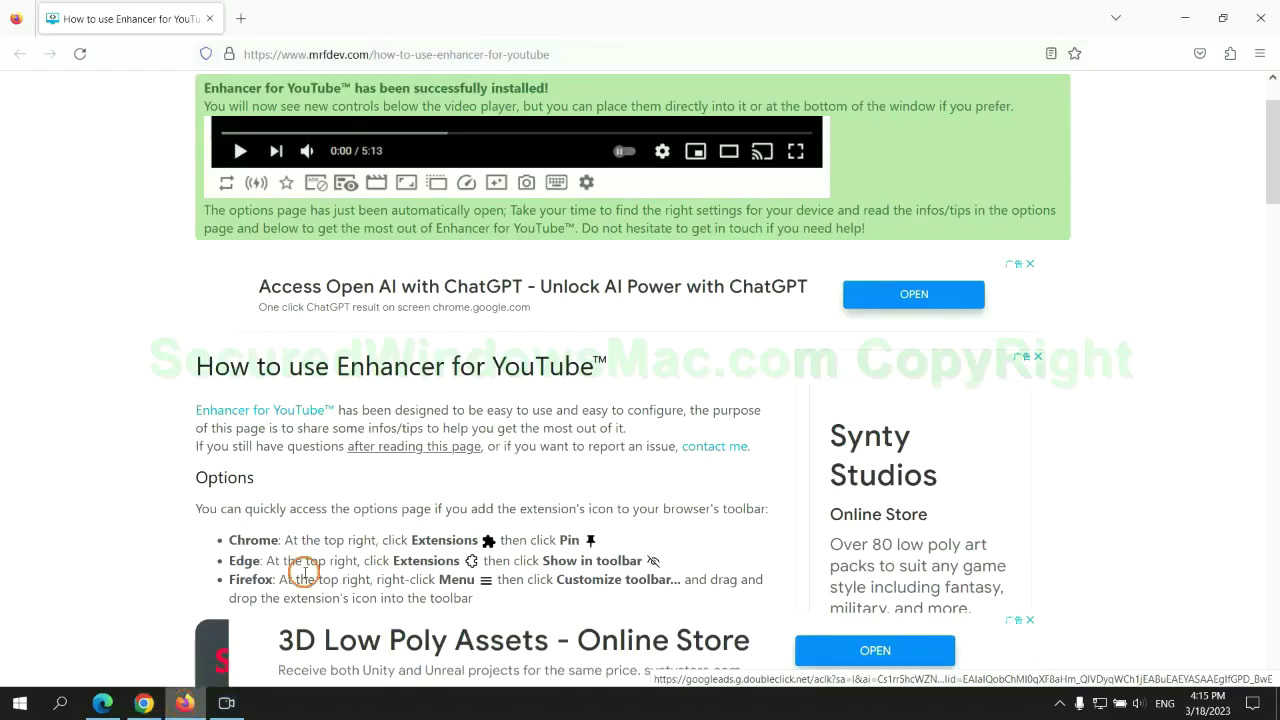
click(1258, 56)
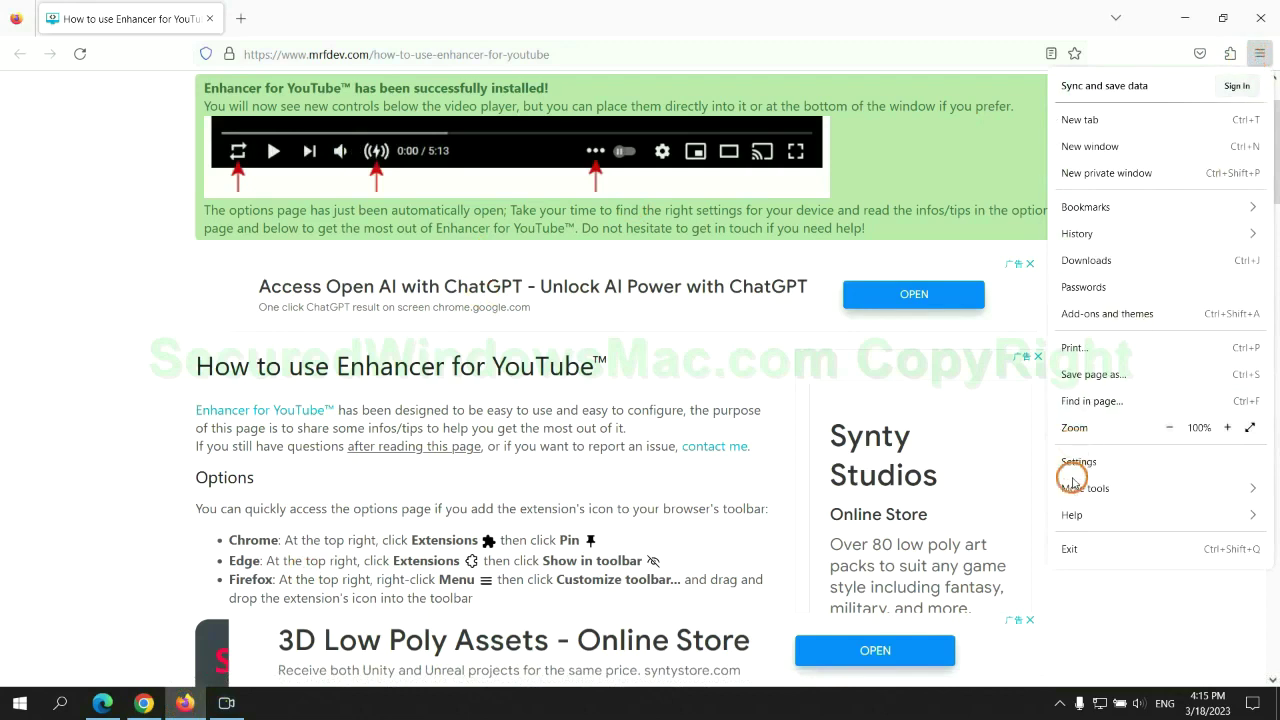
click(1080, 515)
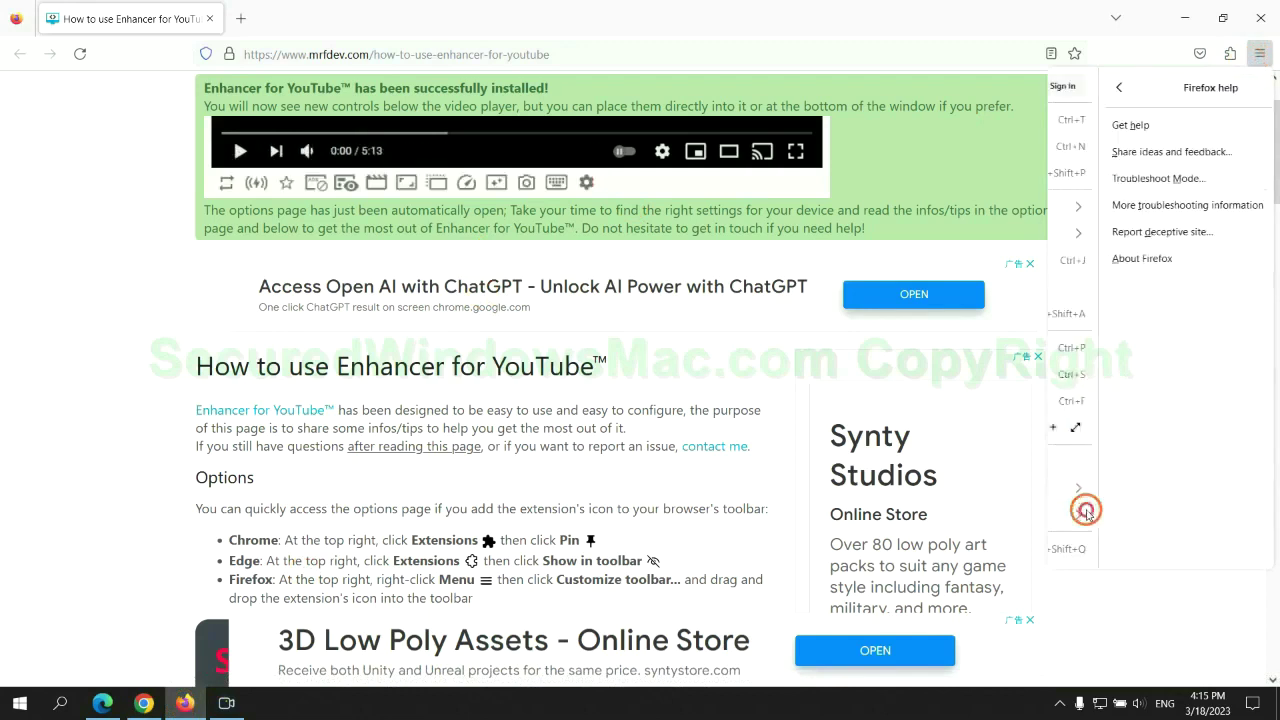
click(1140, 204)
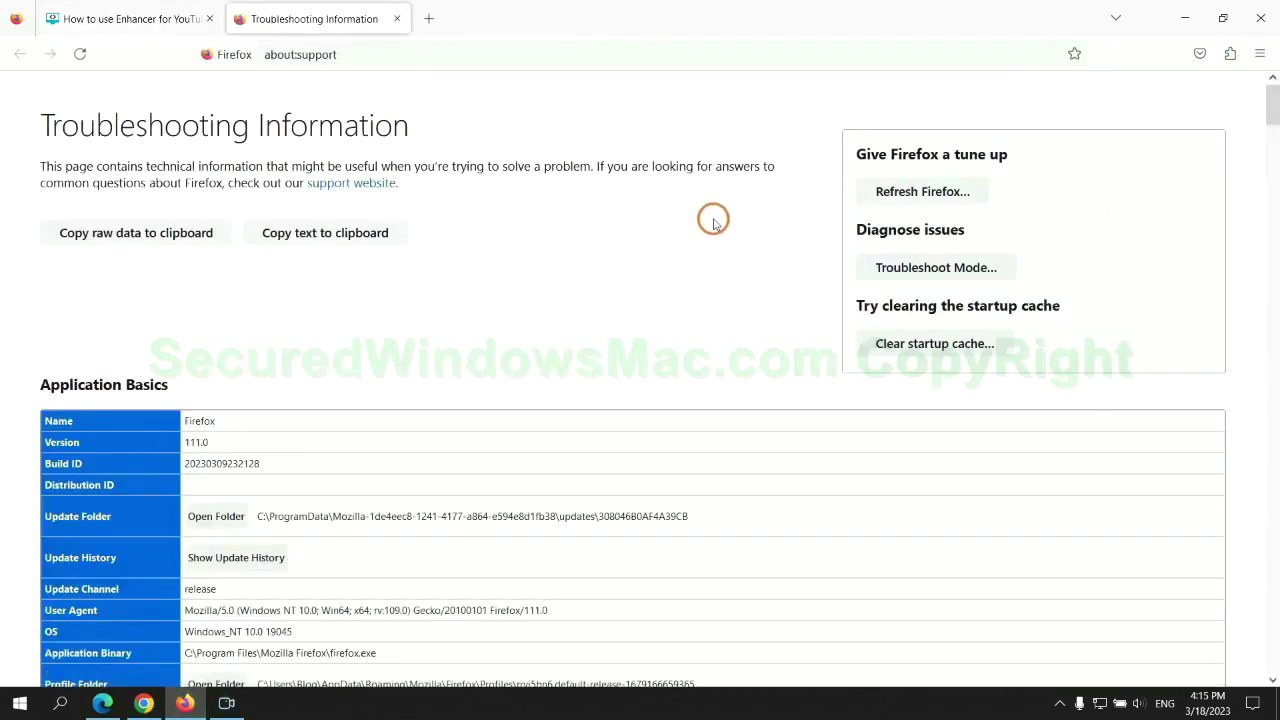
click(884, 196)
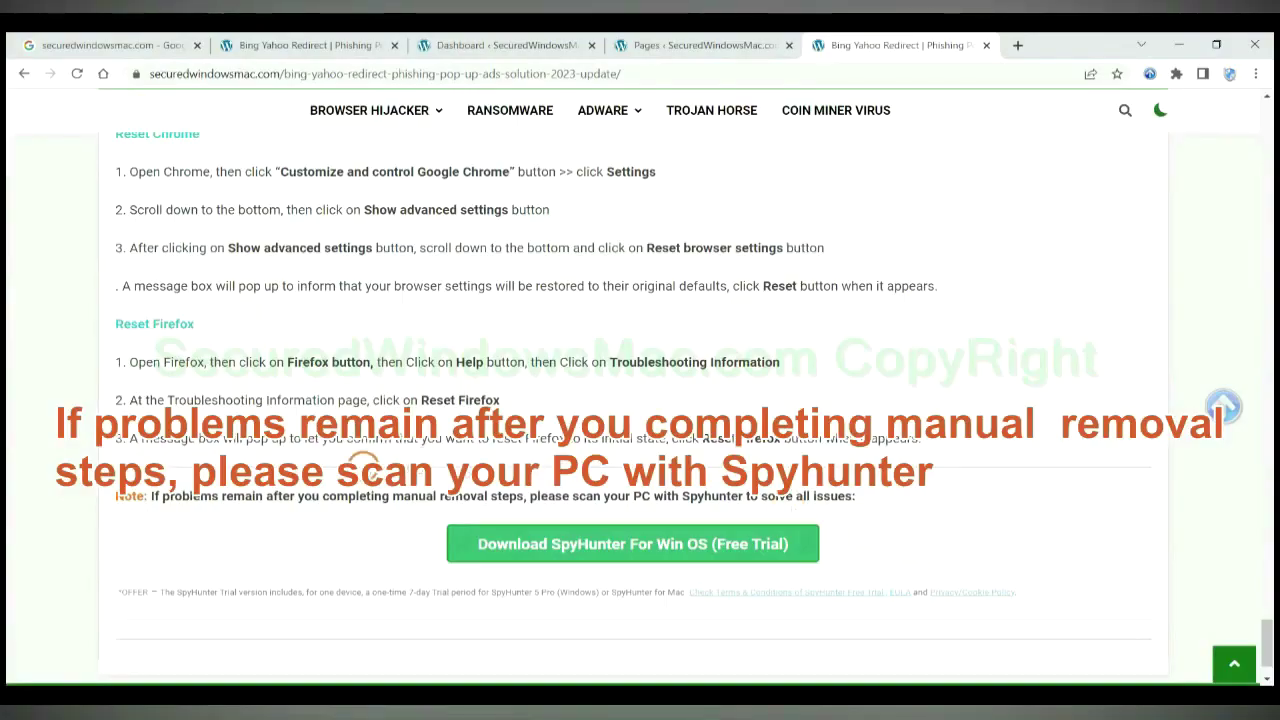
Highlight "If problems remain" in the guide's closing note about scanning the PC with SpyHunter
drag(152, 498, 300, 497)
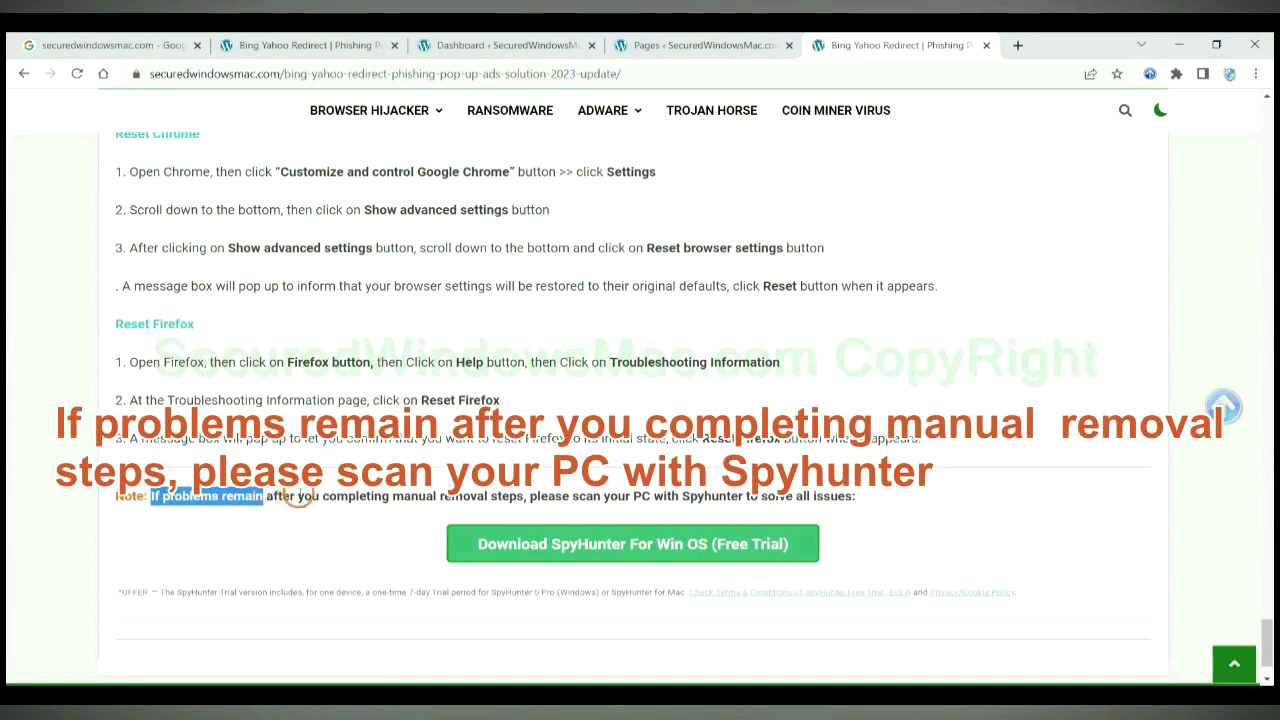